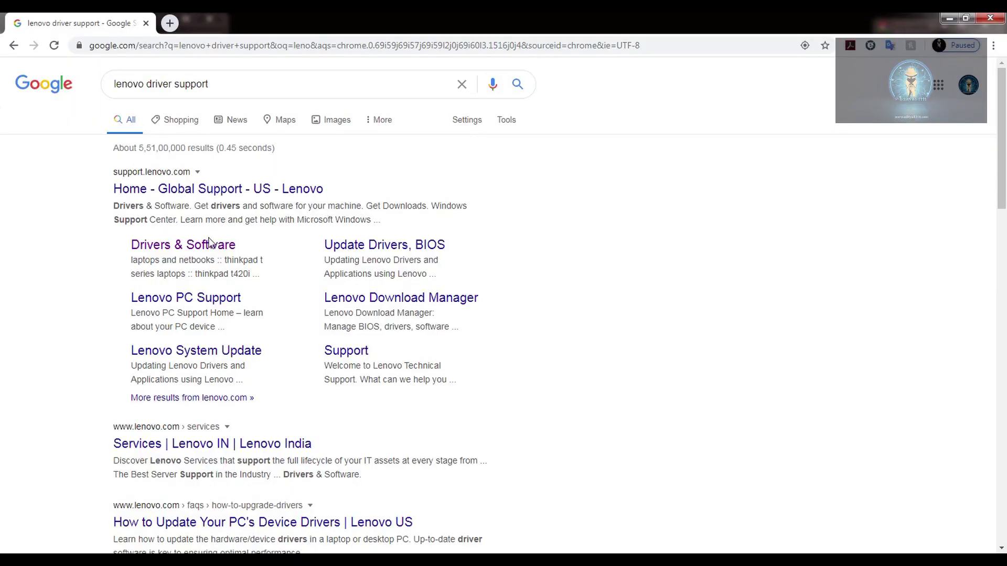
Open Lenovo's Drivers & Software page from the search results and fill in the laptop's serial number.
{"action": "left_click", "coordinate": [210, 244]}
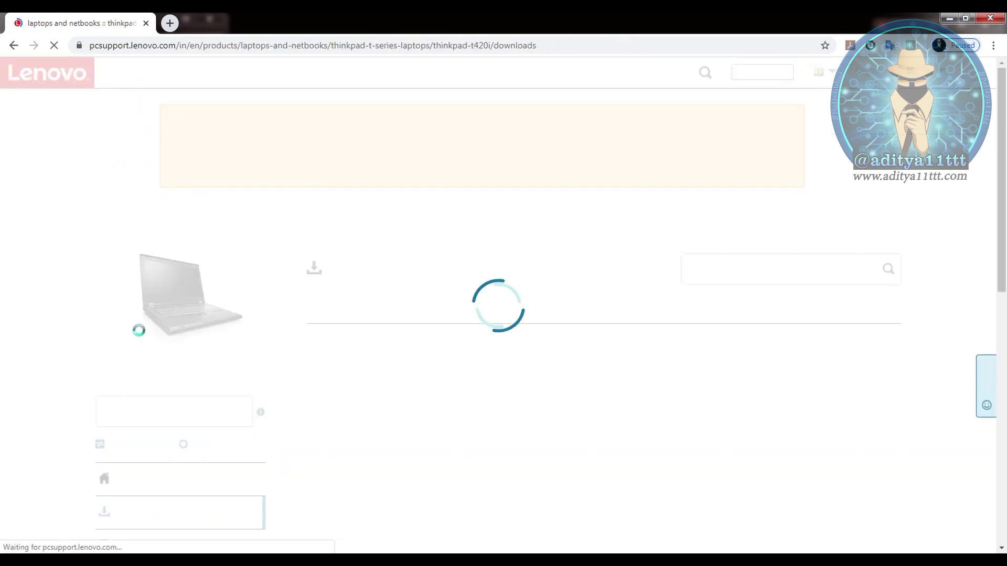
{"action": "left_click", "coordinate": [173, 415]}
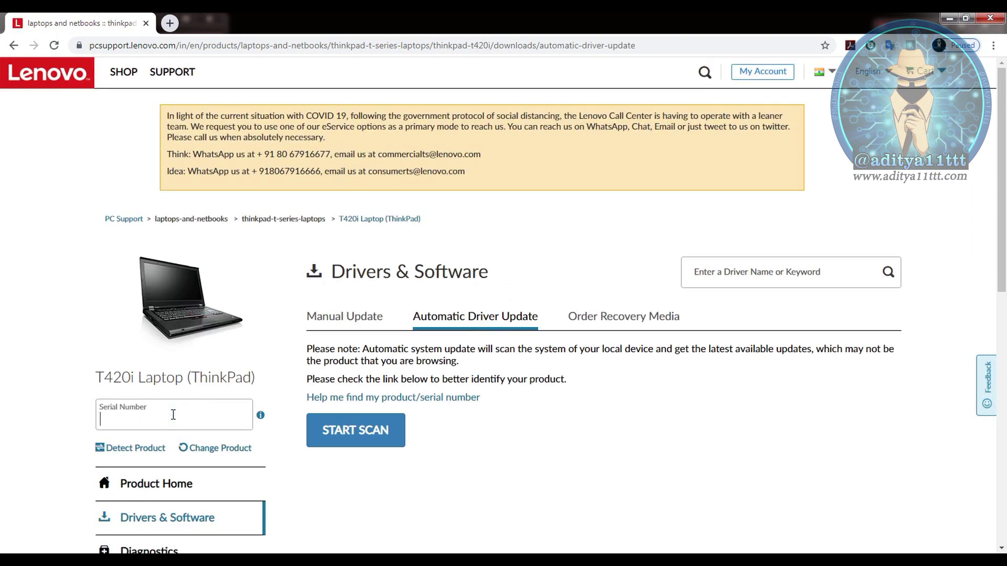
{"action": "key", "text": "ctrl+v"}
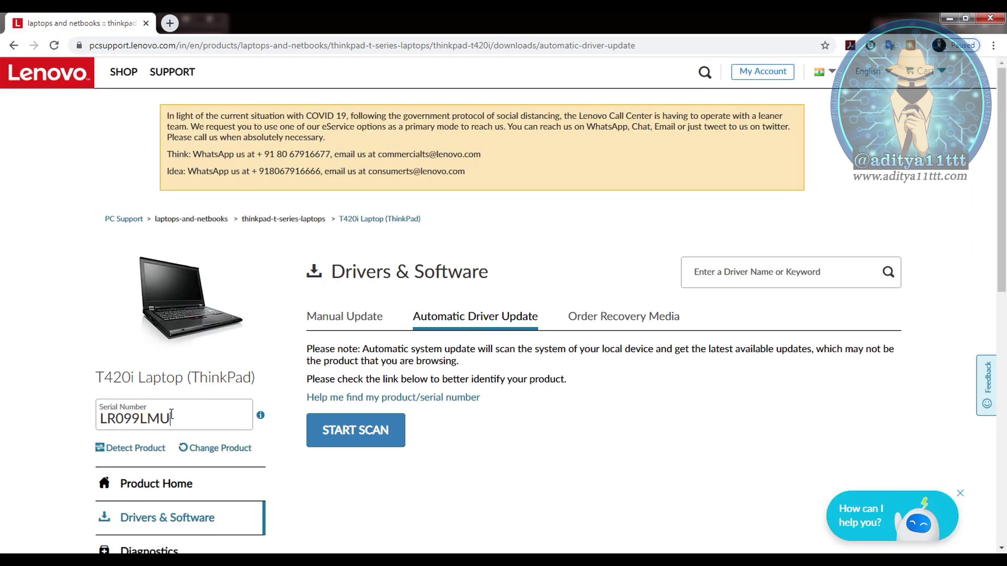
Change the product by searching for the laptop's serial number and go to the matching V510-15IKB product page.
{"action": "left_click", "coordinate": [228, 452]}
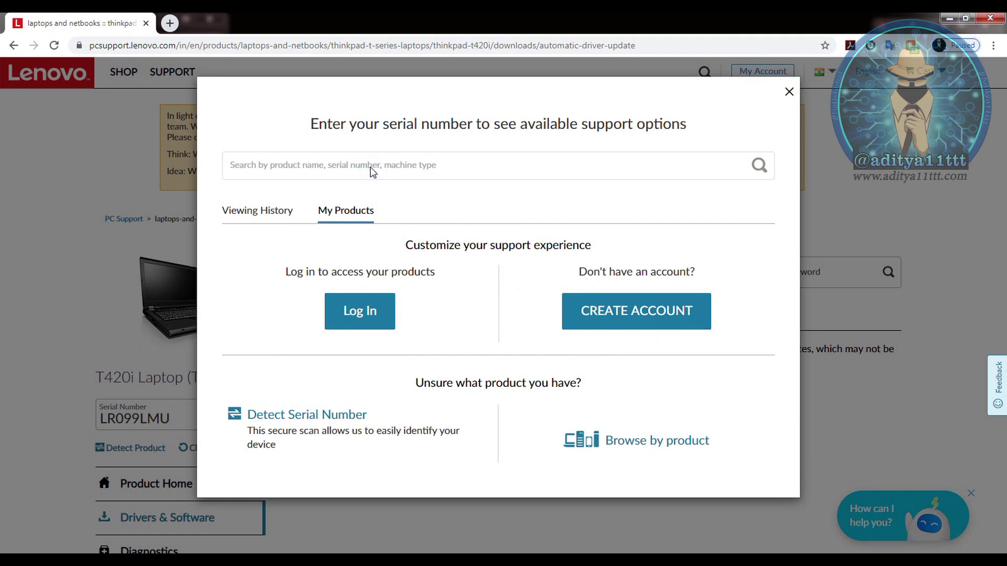
{"action": "left_click", "coordinate": [320, 163]}
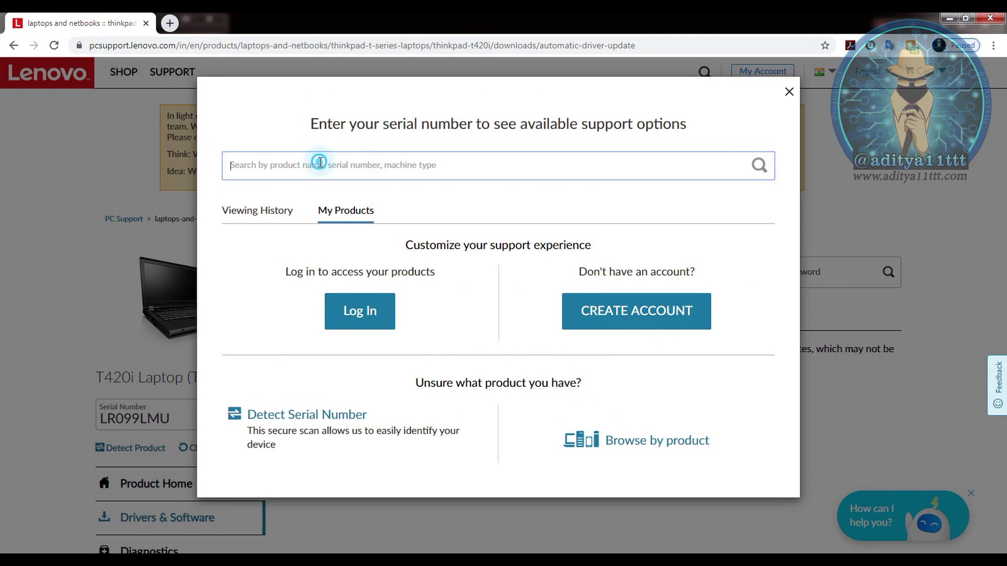
{"action": "type", "text": "LR099LMU"}
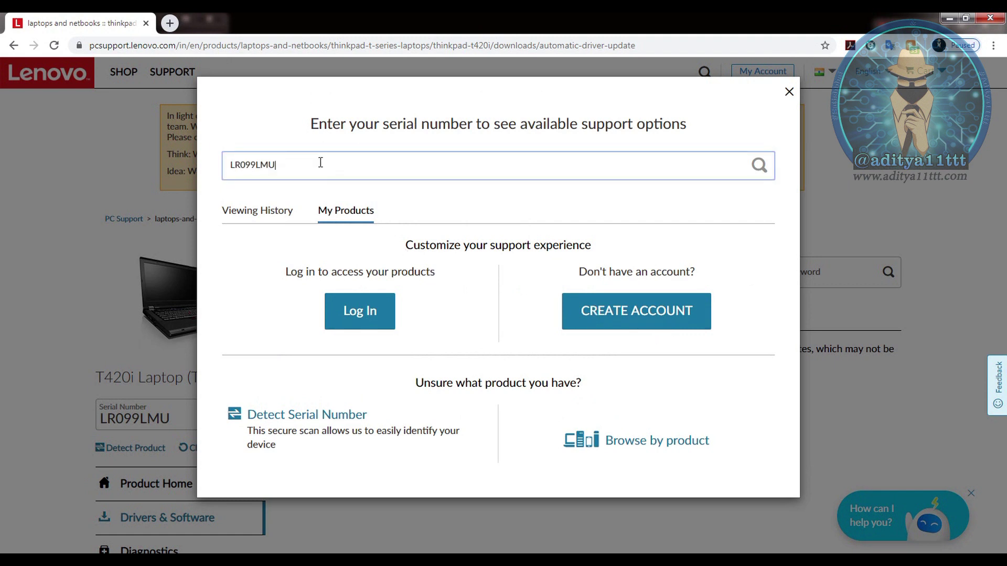
{"action": "left_click", "coordinate": [757, 165]}
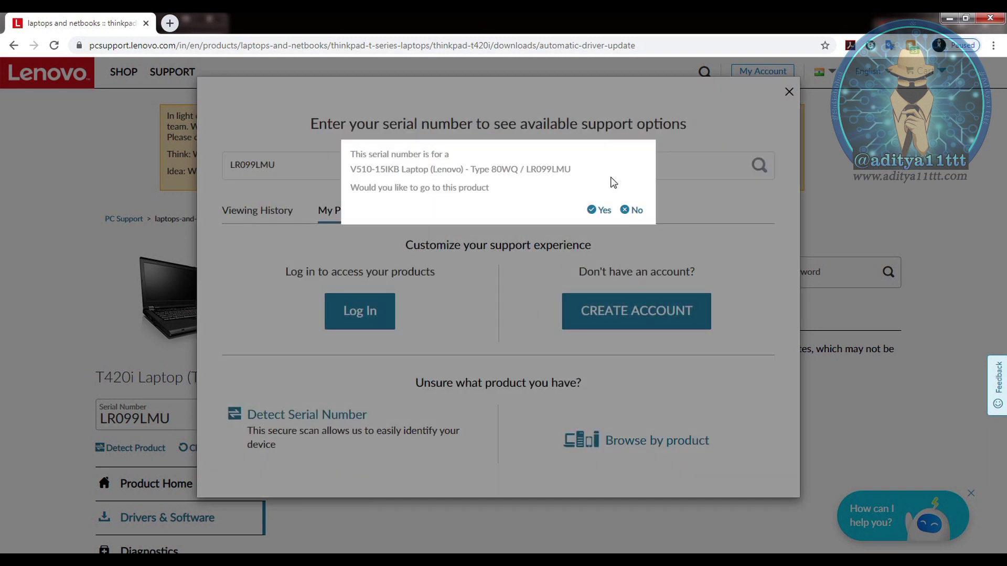
{"action": "left_click", "coordinate": [601, 210]}
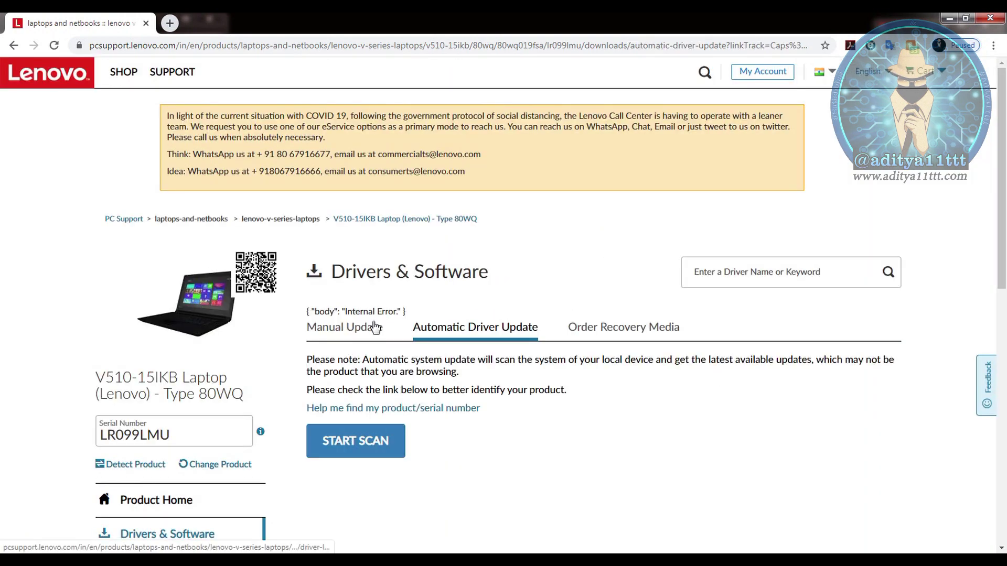
Download BIOS Update version 0ZCN49WW from the BIOS/UEFI component of the manual driver updates.
{"action": "left_click", "coordinate": [380, 326]}
{"action": "scroll", "coordinate": [482, 326], "scroll_direction": "down", "scroll_amount": 3}
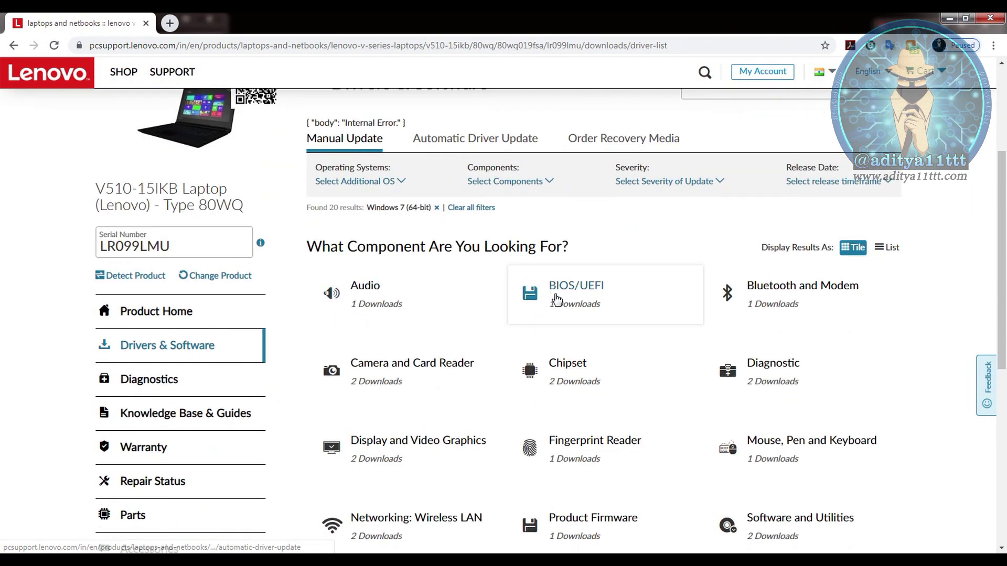
{"action": "left_click", "coordinate": [562, 299]}
{"action": "left_click", "coordinate": [630, 369]}
{"action": "scroll", "coordinate": [598, 346], "scroll_direction": "down", "scroll_amount": 3}
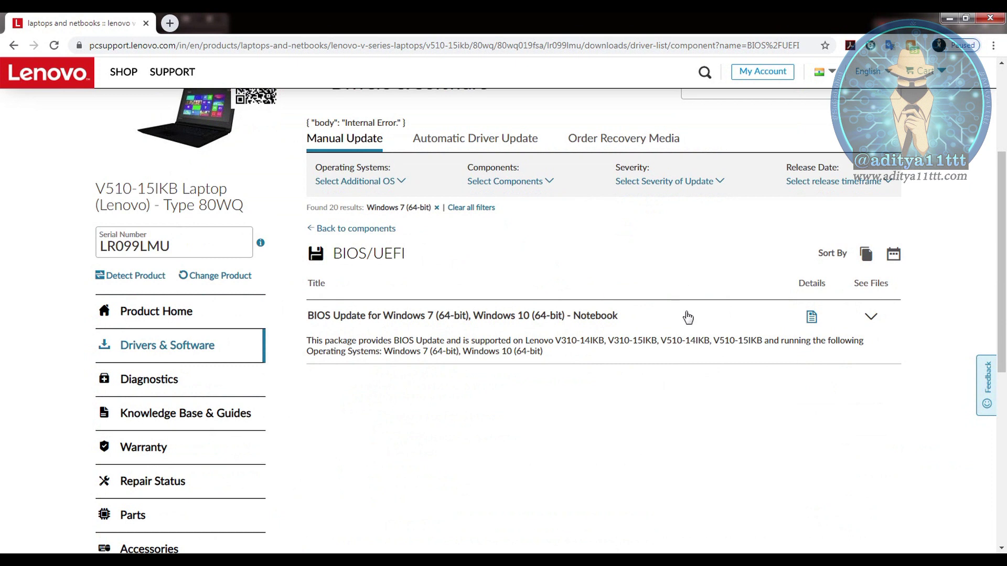
{"action": "left_click", "coordinate": [870, 316]}
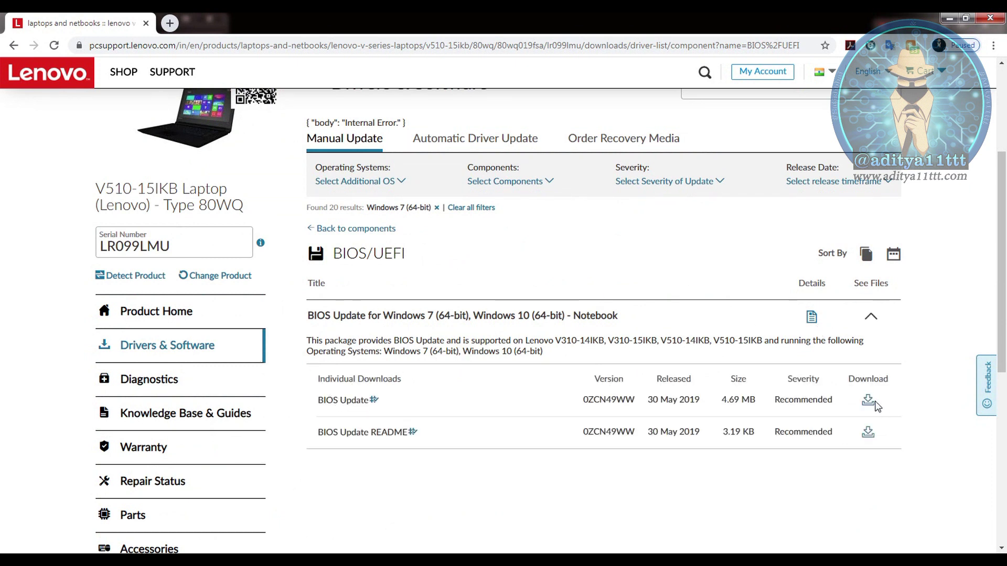
{"action": "left_click", "coordinate": [869, 402]}
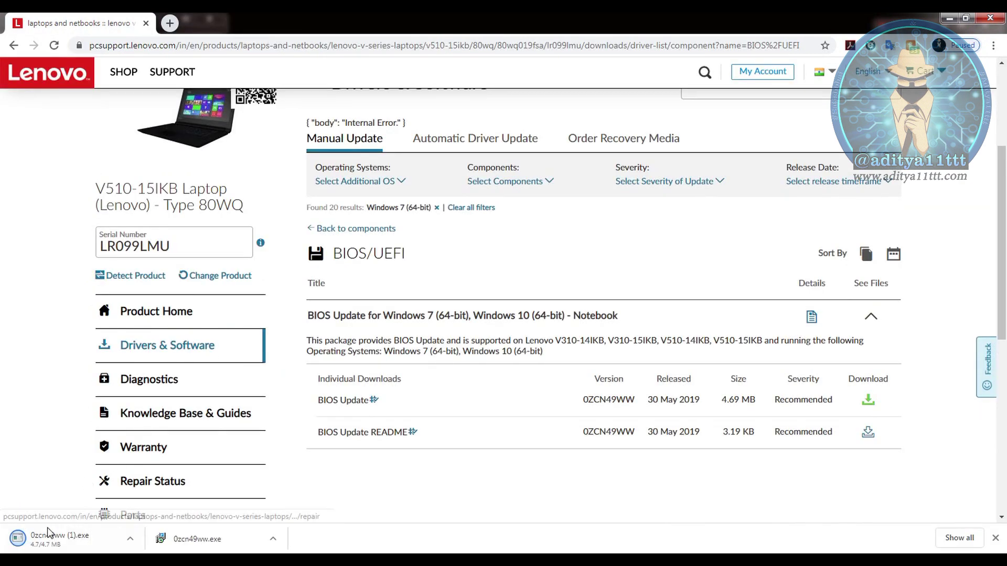
Show the downloaded 0zcn49ww (1).exe in its Downloads folder and select the 0zcn49ww file there.
{"action": "left_click", "coordinate": [131, 539]}
{"action": "left_click", "coordinate": [150, 497]}
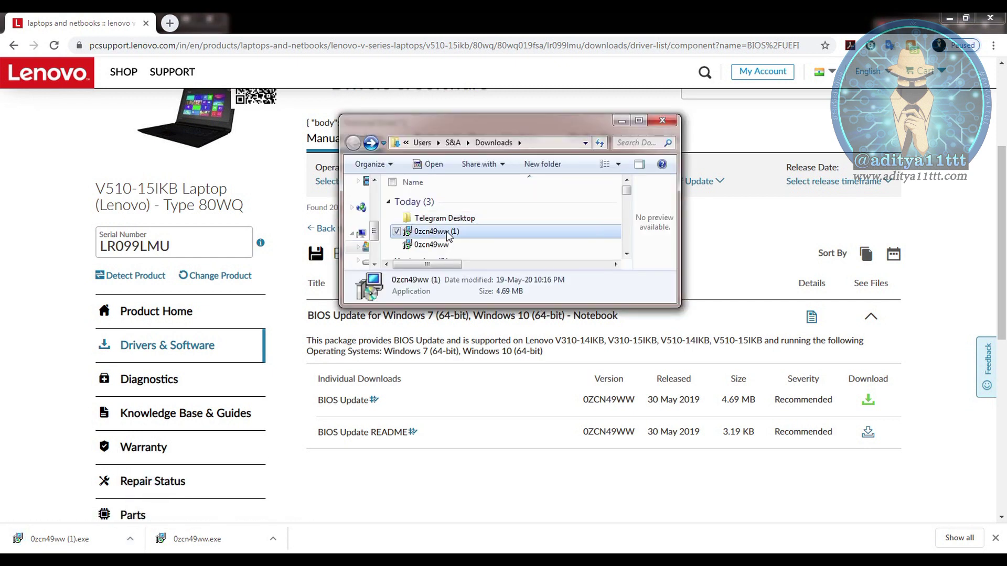
{"action": "left_click", "coordinate": [442, 246]}
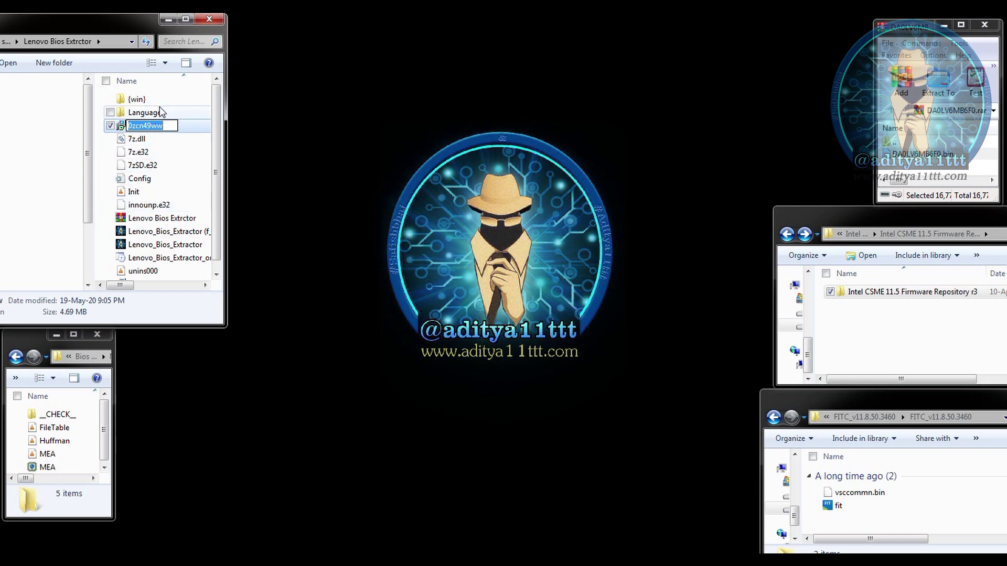
Launch Lenovo_Bios_Extractor (f_t) from the Lenovo Bios Extrctor folder and load the 0zcn49ww installer into it.
{"action": "double_click", "coordinate": [152, 232]}
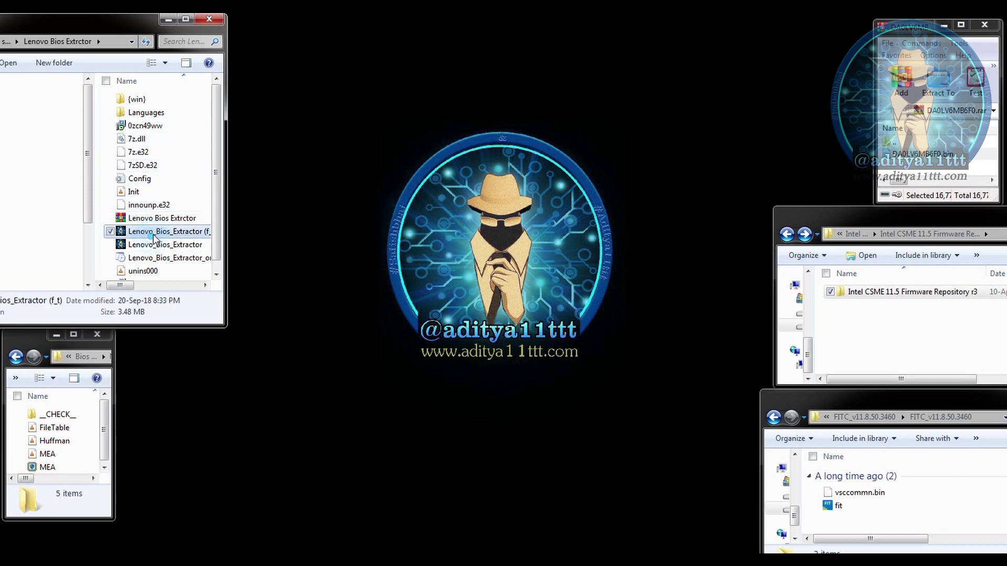
{"action": "left_click_drag", "start_coordinate": [533, 80], "coordinate": [371, 34]}
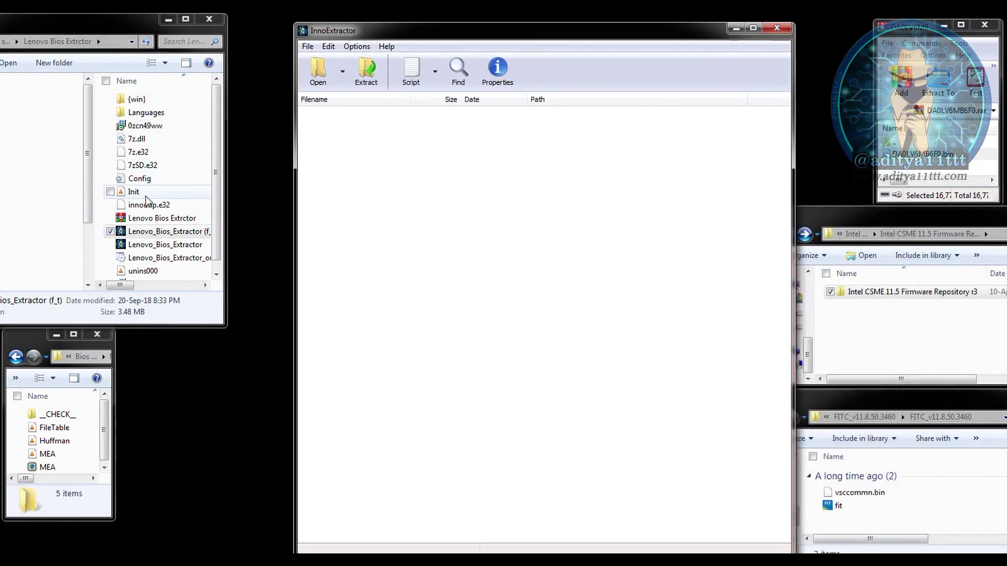
{"action": "left_click_drag", "start_coordinate": [133, 129], "coordinate": [465, 256]}
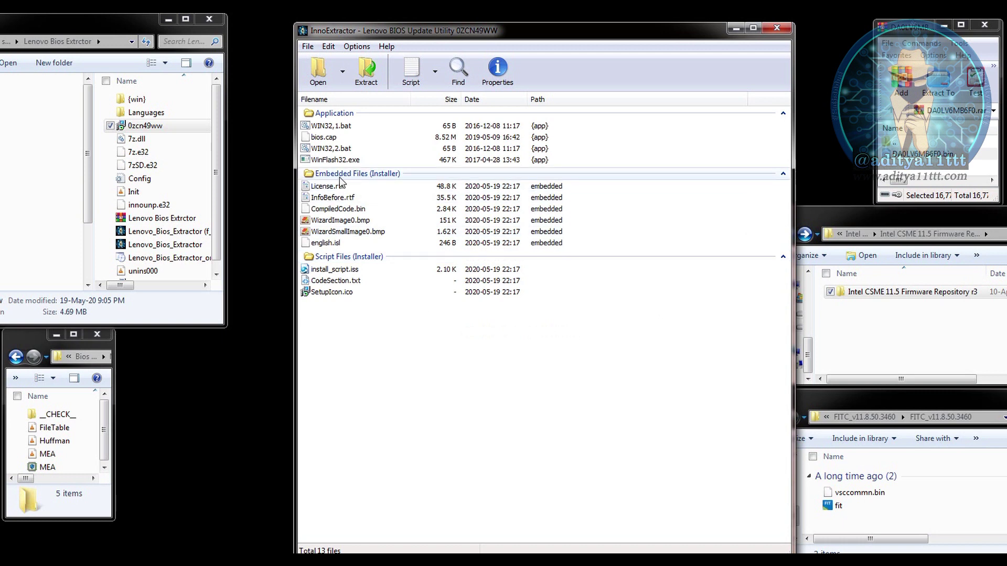
Extract bios.cap from the installer contents into the Lenovo Bios Extrctor folder and close the extractor.
{"action": "left_click", "coordinate": [337, 139]}
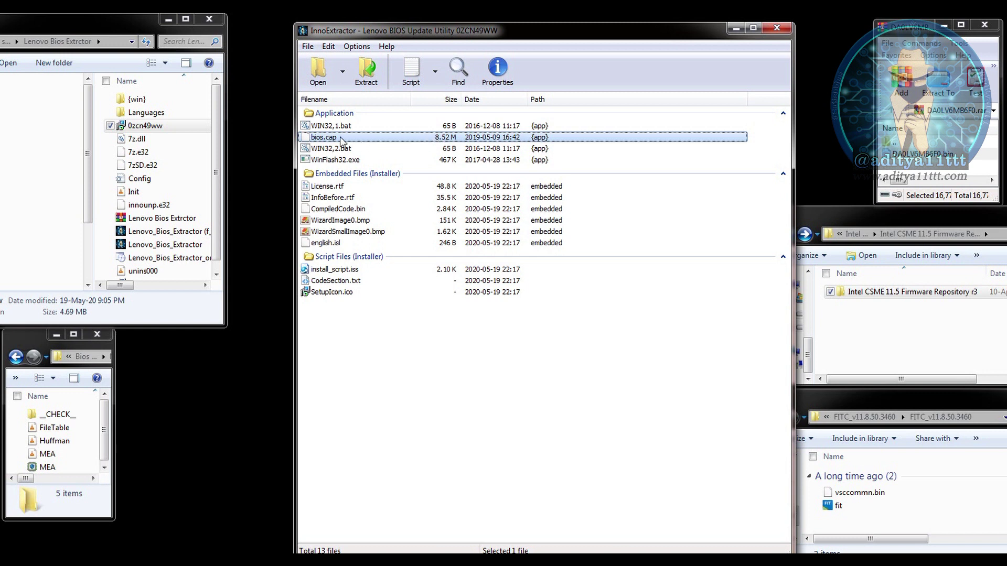
{"action": "left_click_drag", "start_coordinate": [186, 146], "coordinate": [186, 145]}
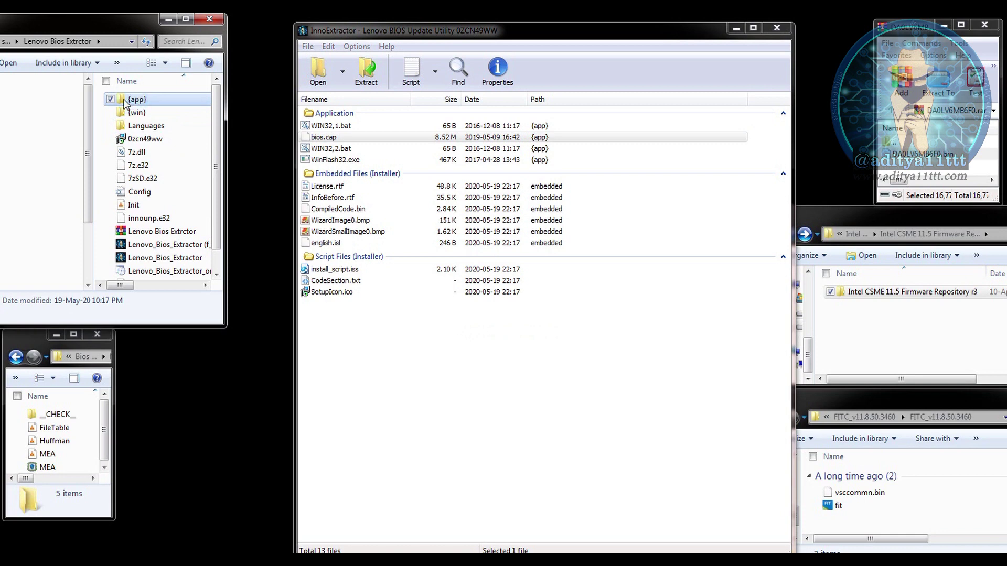
{"action": "left_click", "coordinate": [194, 97]}
{"action": "left_click", "coordinate": [777, 27]}
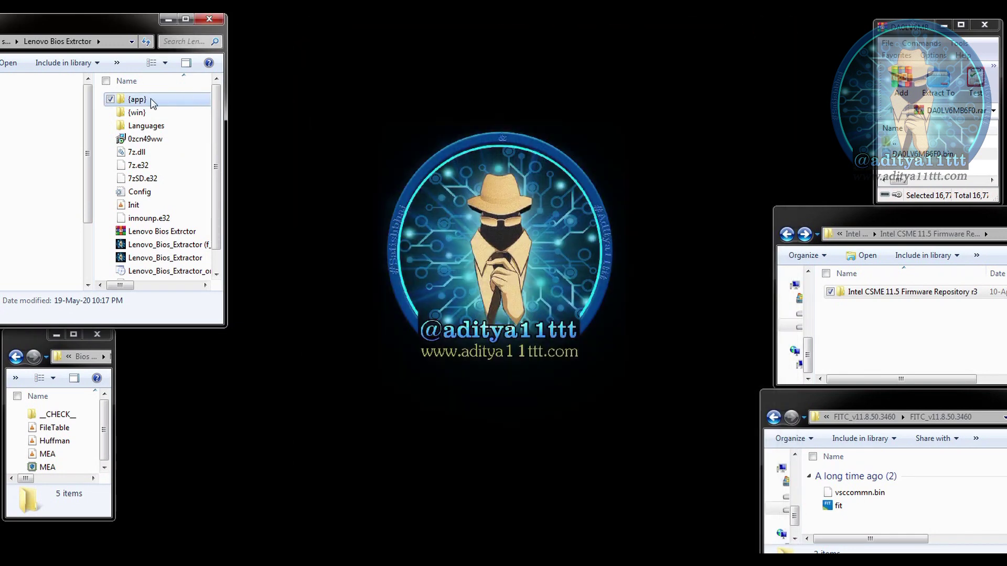
Open the extracted bios.cap from the {app} folder in HxD.
{"action": "double_click", "coordinate": [150, 99]}
{"action": "left_click", "coordinate": [142, 100]}
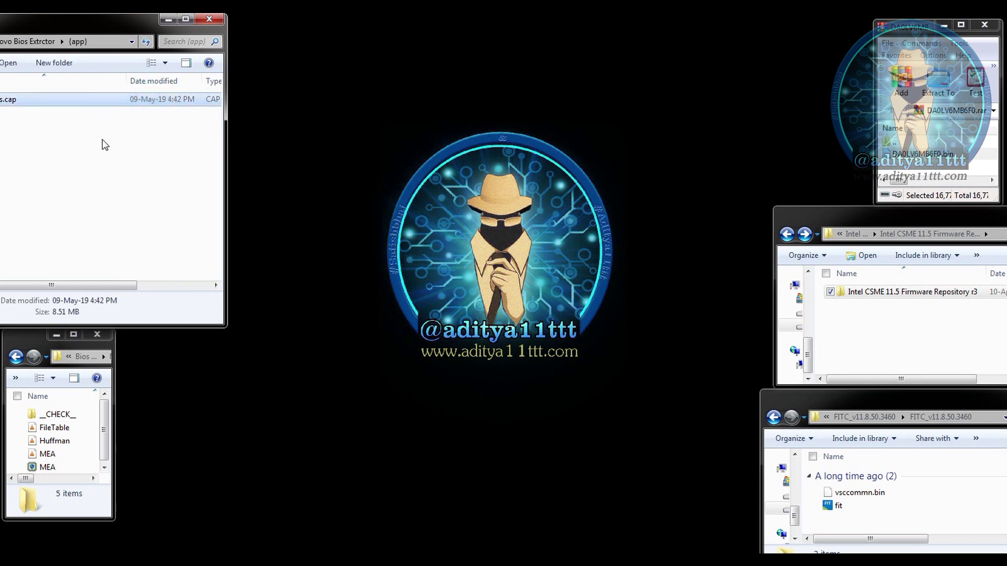
{"action": "left_click_drag", "start_coordinate": [105, 21], "coordinate": [187, 21]}
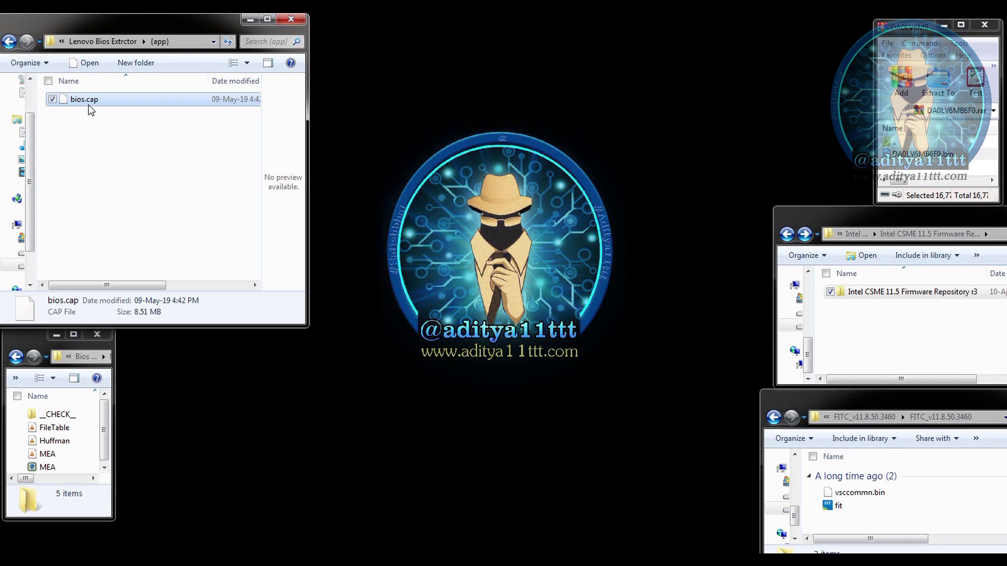
{"action": "left_click_drag", "start_coordinate": [75, 103], "coordinate": [128, 545]}
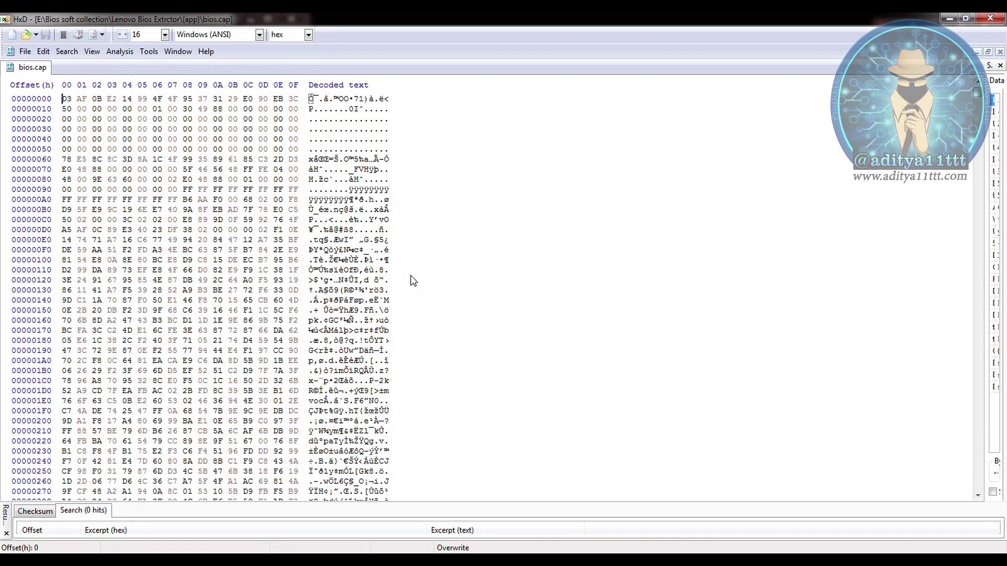
Open DA0LV6MB6F0.bin from the archive in HxD and compare its hex data with bios.cap.
{"action": "left_click", "coordinate": [948, 20]}
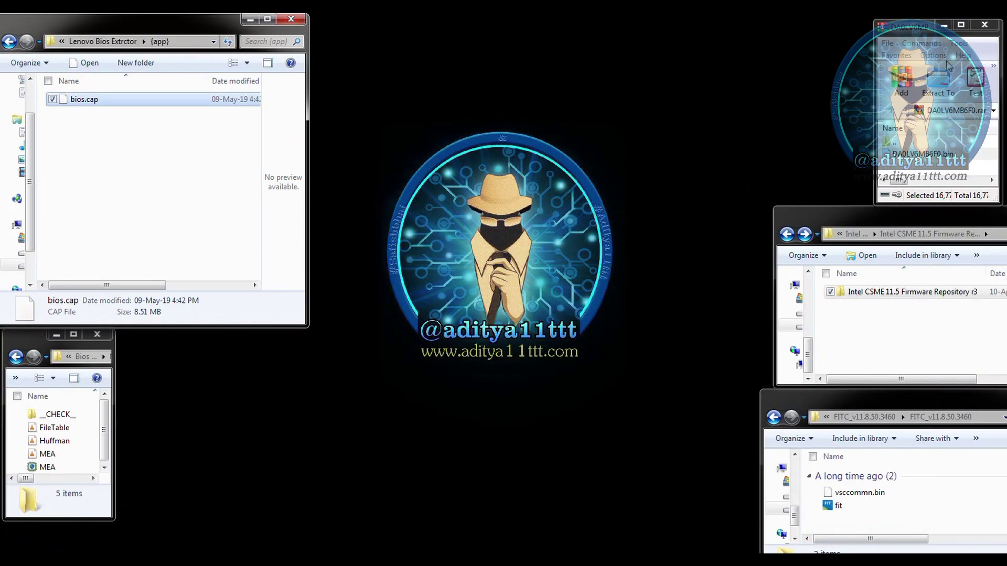
{"action": "left_click_drag", "start_coordinate": [803, 165], "coordinate": [440, 375]}
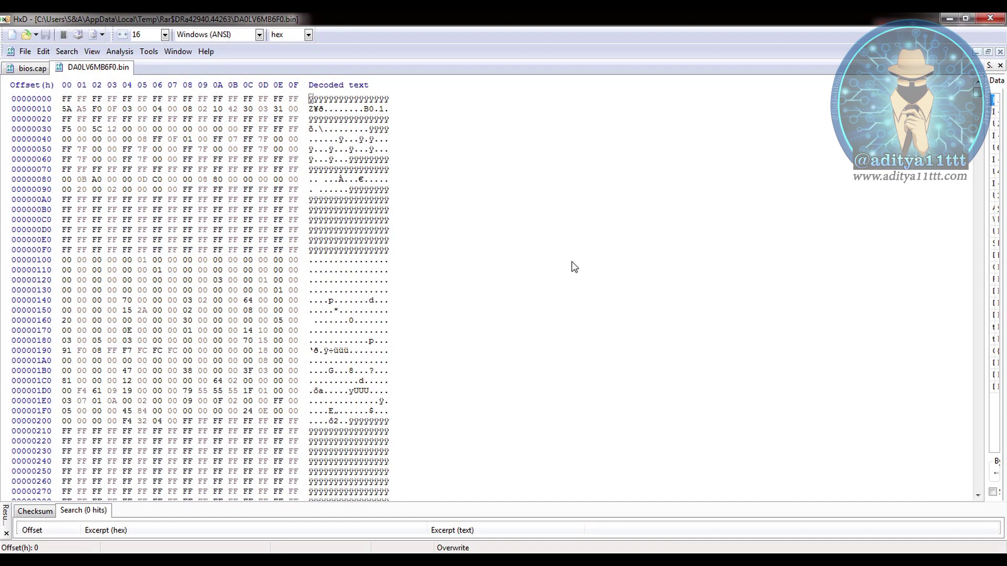
{"action": "scroll", "coordinate": [577, 295], "scroll_direction": "down", "scroll_amount": 12}
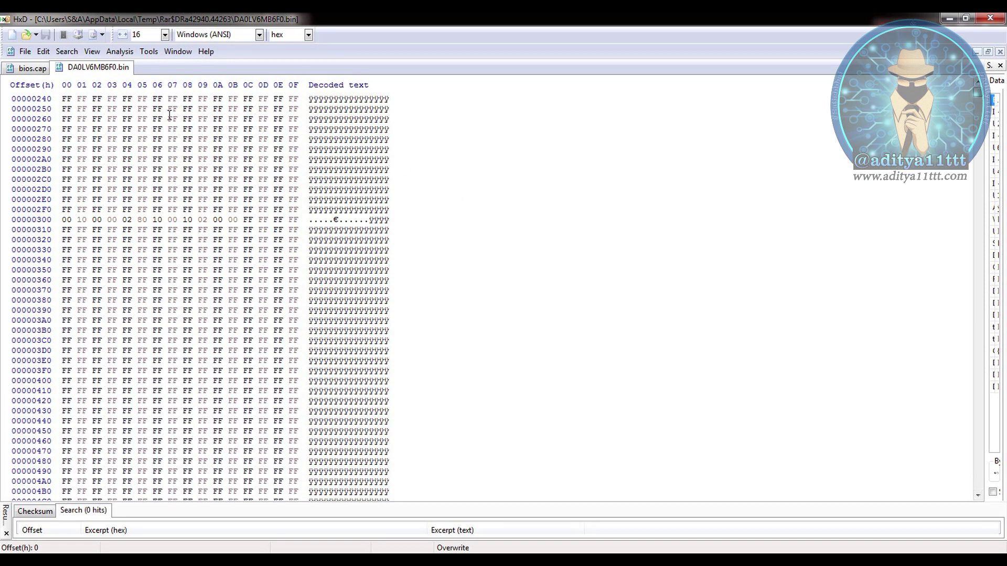
{"action": "left_click", "coordinate": [24, 68]}
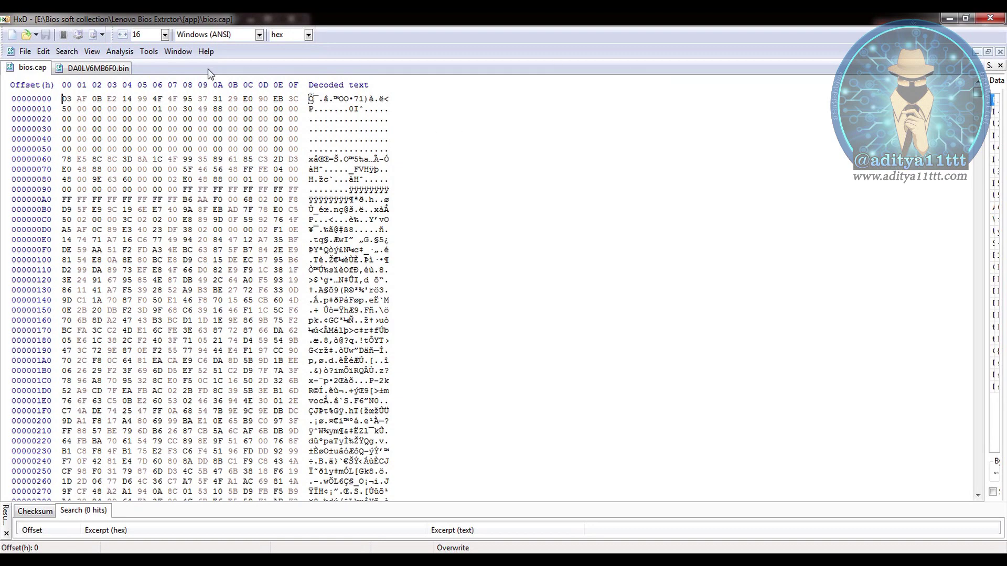
{"action": "left_click", "coordinate": [113, 69]}
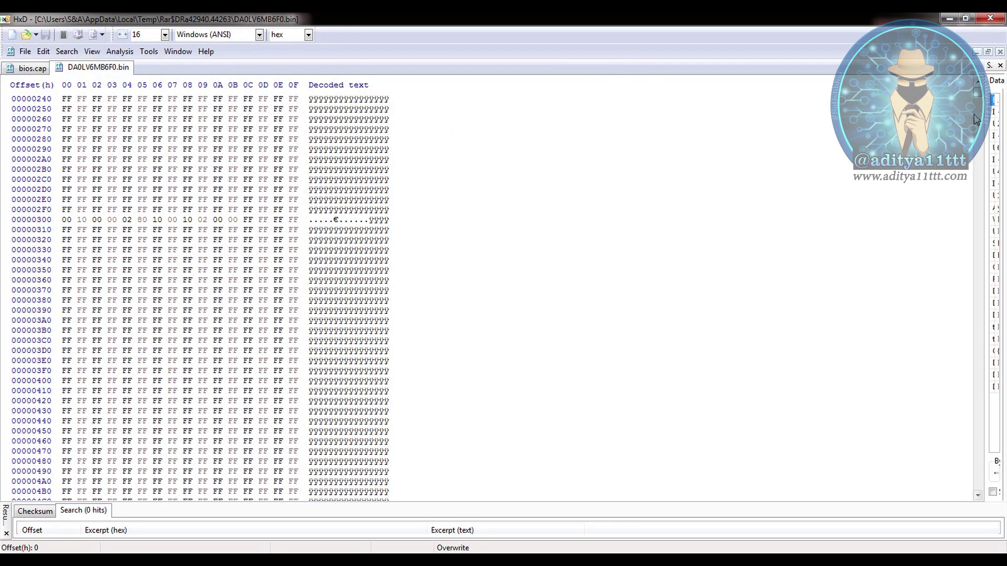
{"action": "left_click_drag", "start_coordinate": [980, 99], "coordinate": [930, 476]}
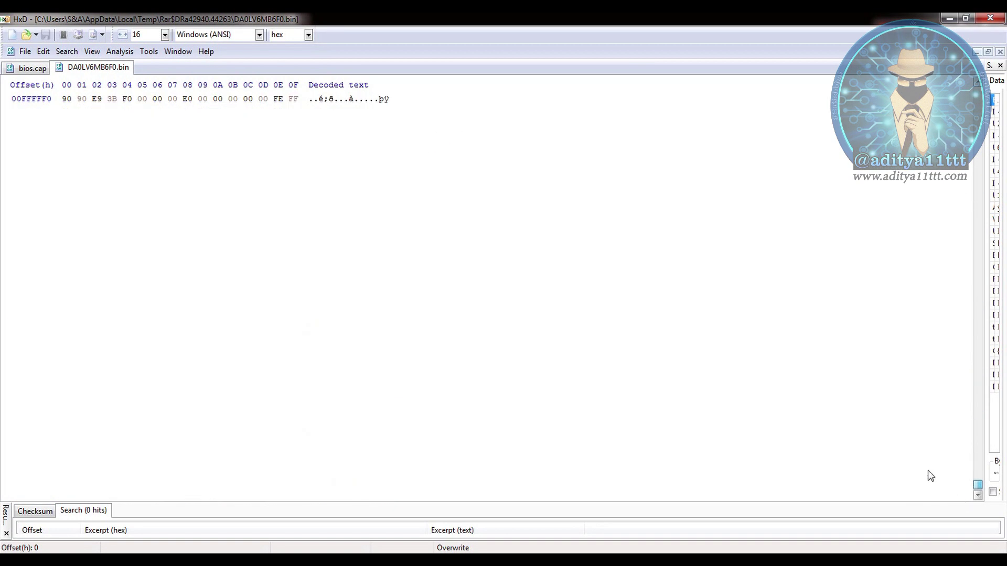
{"action": "scroll", "coordinate": [353, 158], "scroll_direction": "up", "scroll_amount": 3}
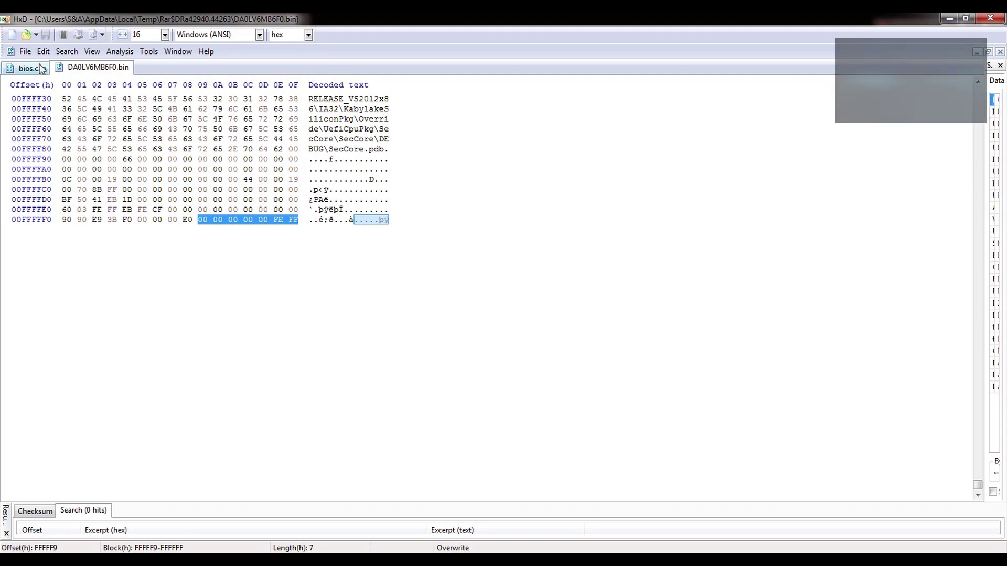
{"action": "left_click", "coordinate": [42, 69]}
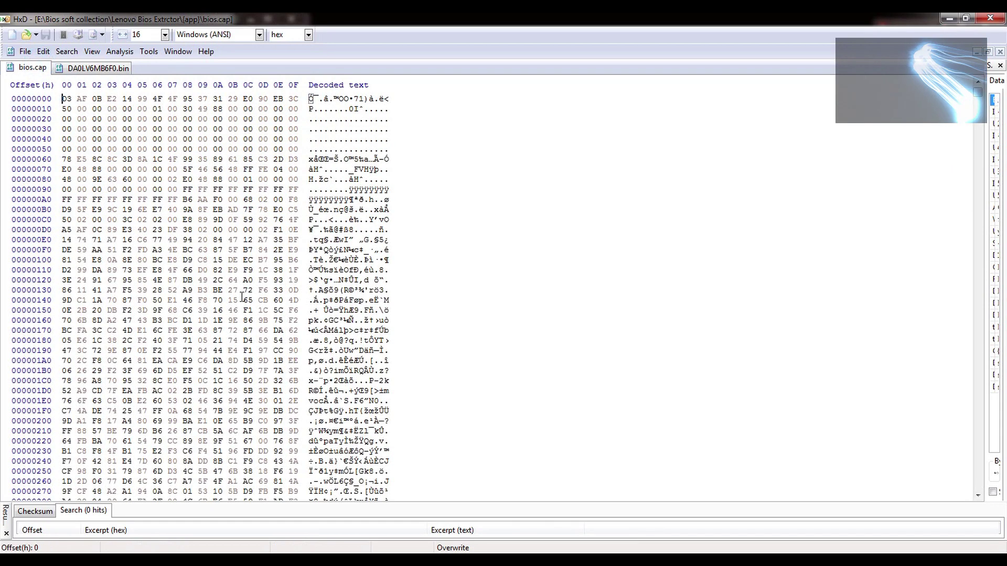
{"action": "key", "text": "ctrl+f"}
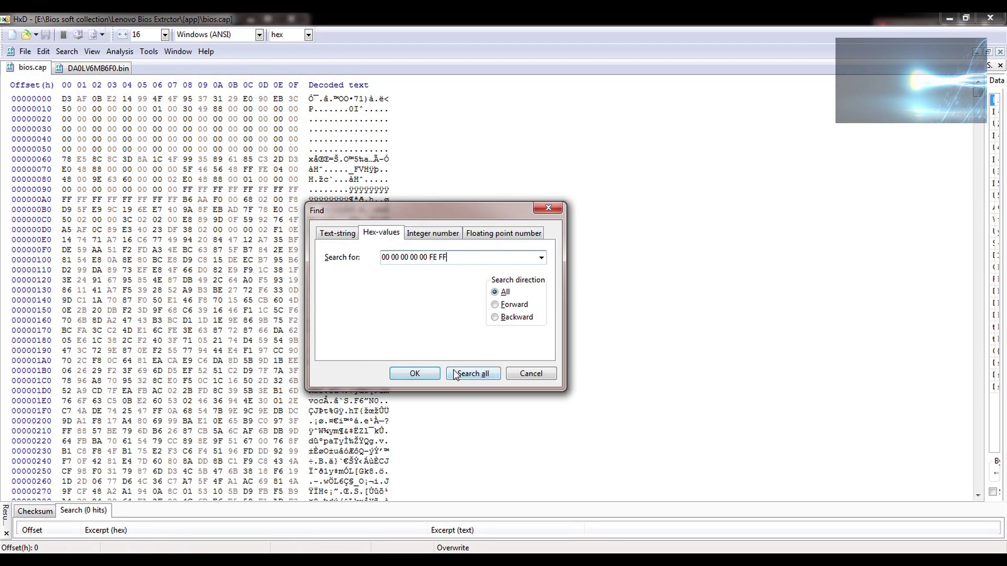
{"action": "left_click", "coordinate": [472, 373]}
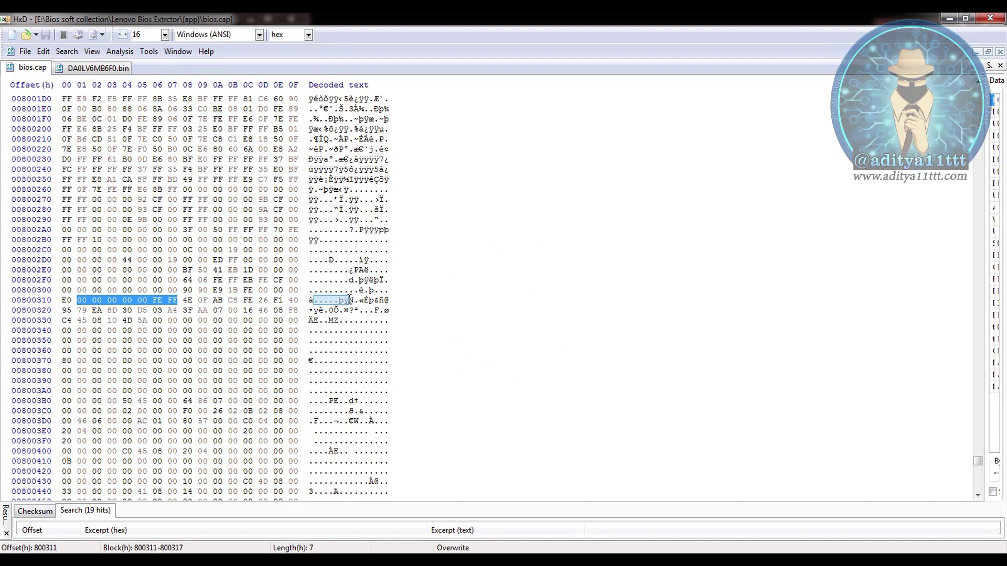
{"action": "left_click", "coordinate": [112, 71]}
{"action": "left_click_drag", "start_coordinate": [66, 220], "coordinate": [299, 237]}
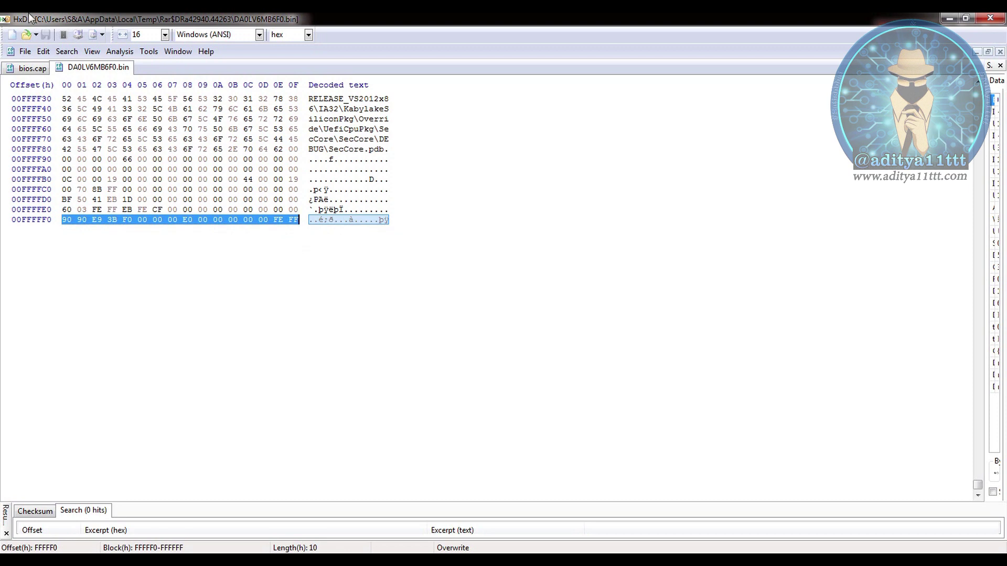
{"action": "left_click", "coordinate": [26, 69]}
{"action": "key", "text": "ctrl+f"}
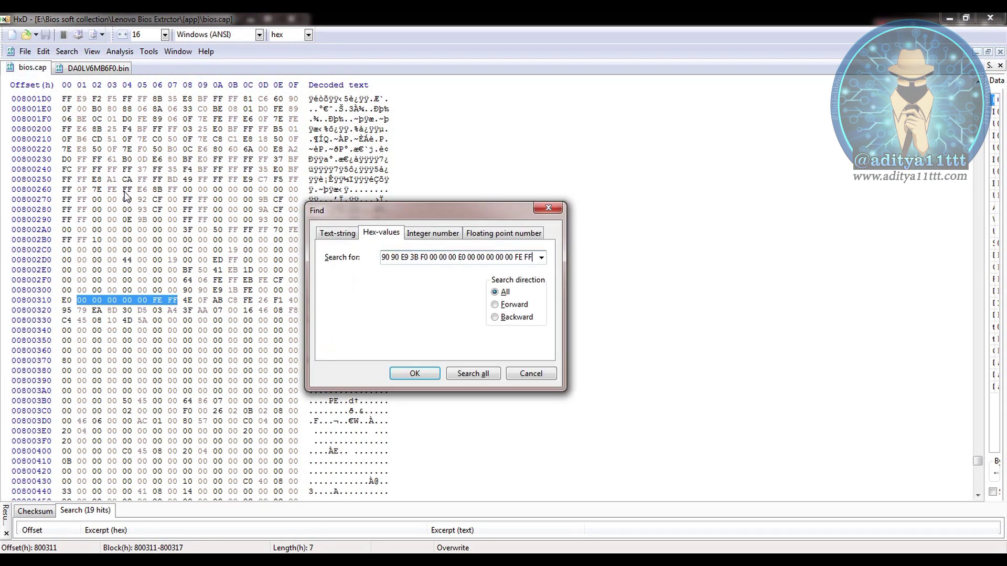
{"action": "left_click", "coordinate": [474, 370]}
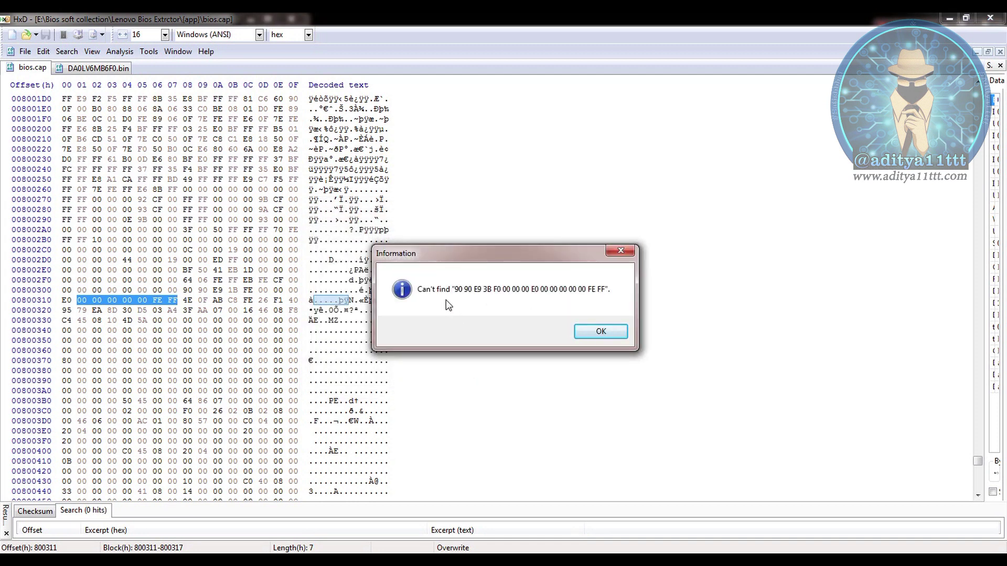
{"action": "left_click", "coordinate": [588, 331]}
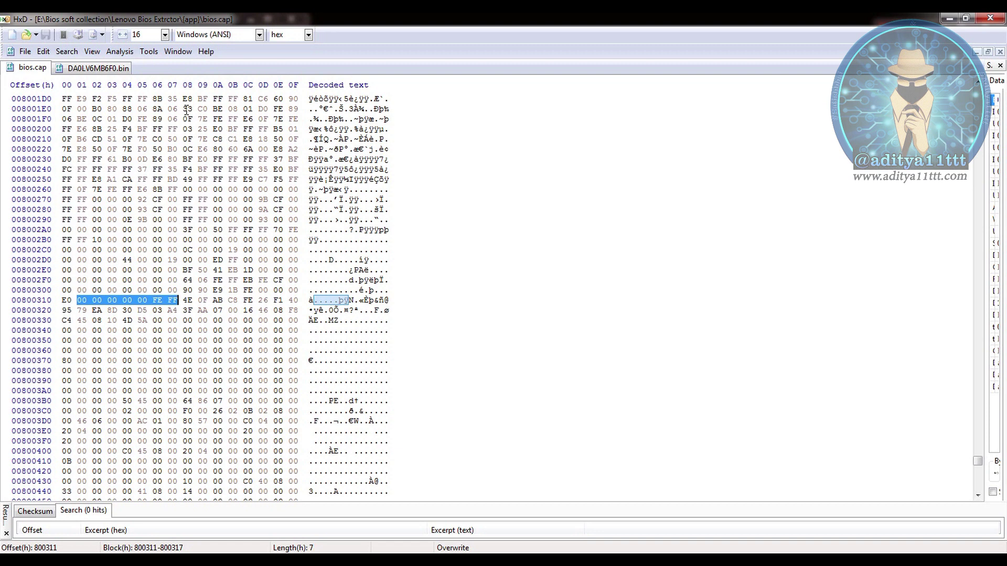
{"action": "left_click", "coordinate": [110, 69]}
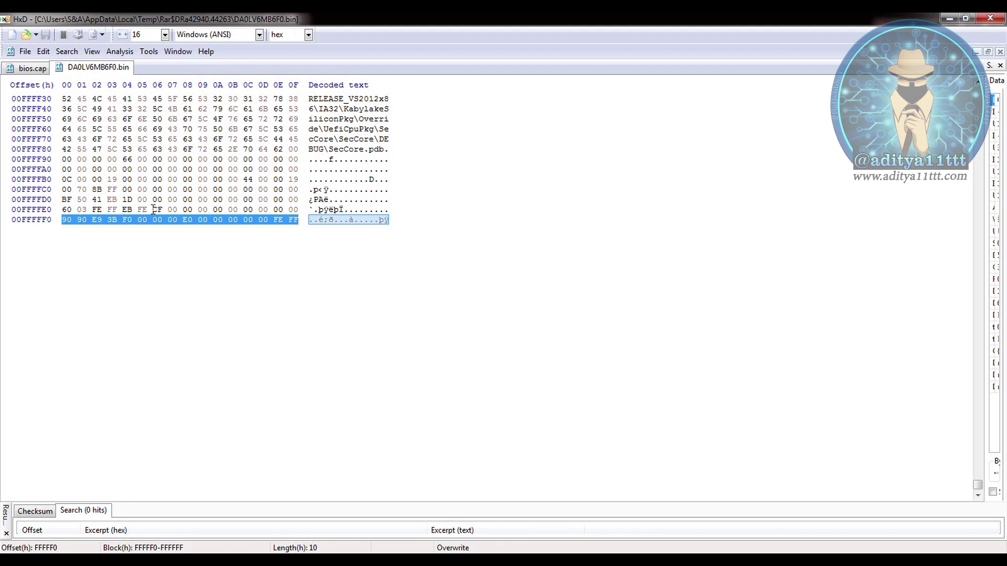
{"action": "left_click", "coordinate": [200, 219]}
{"action": "left_click_drag", "start_coordinate": [199, 219], "coordinate": [308, 237]}
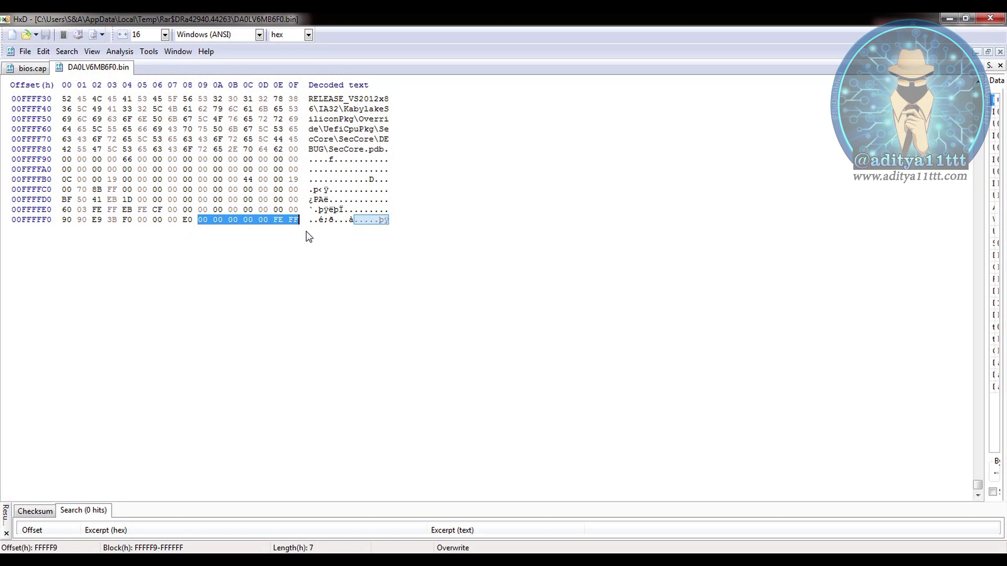
{"action": "left_click", "coordinate": [32, 69]}
{"action": "key", "text": "ctrl+f"}
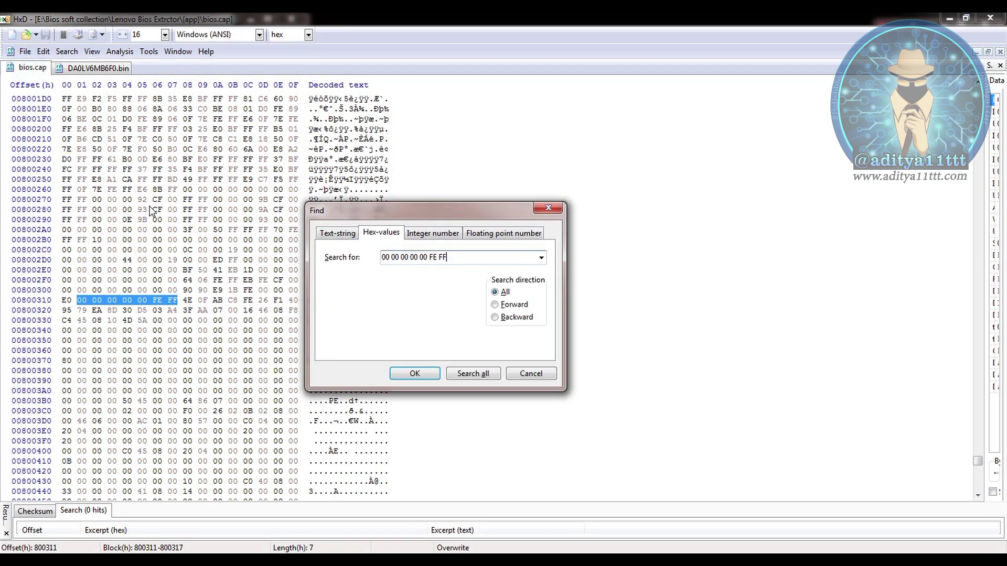
{"action": "left_click", "coordinate": [485, 374]}
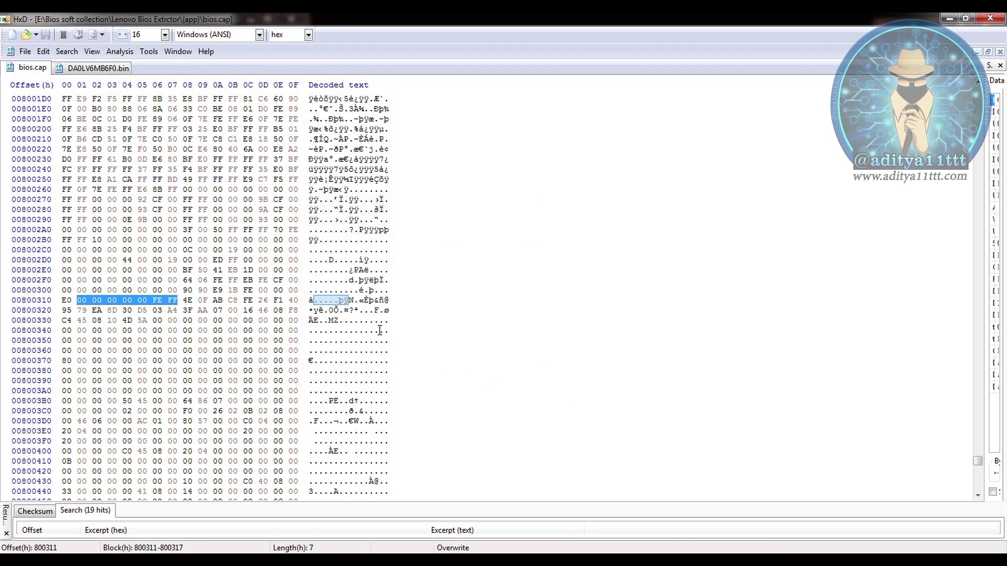
Delete everything in bios.cap after the matched FE FF ending, from offset 800318 to the end of the file, checking against DA0LV6MB6F0.bin's ending.
{"action": "left_click", "coordinate": [184, 300]}
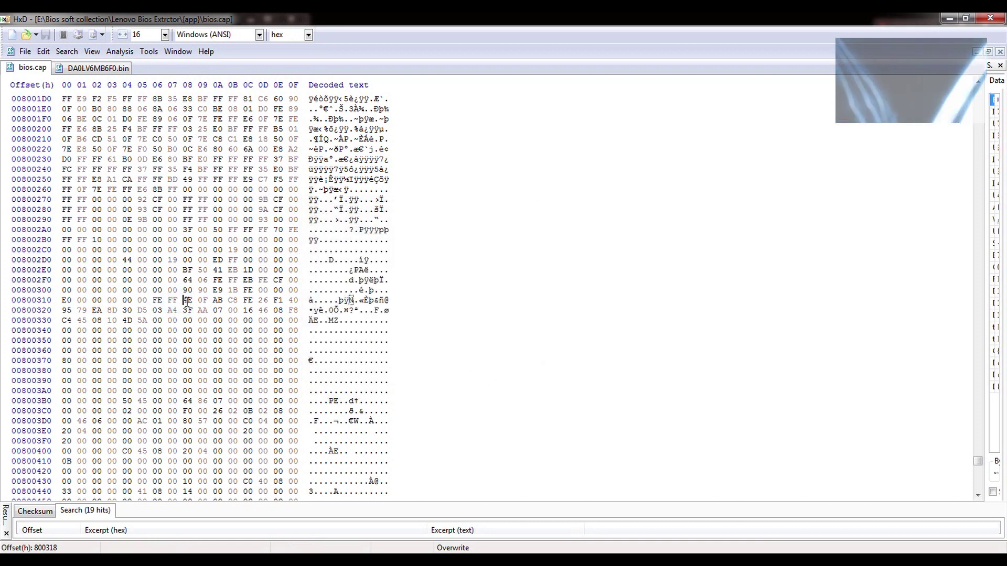
{"action": "left_click", "coordinate": [177, 300]}
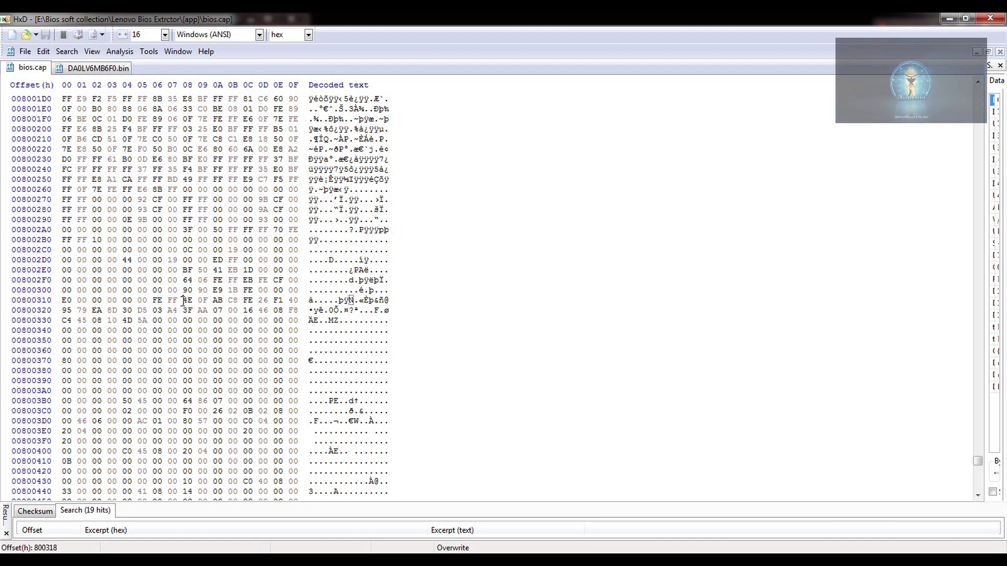
{"action": "left_click", "coordinate": [185, 301]}
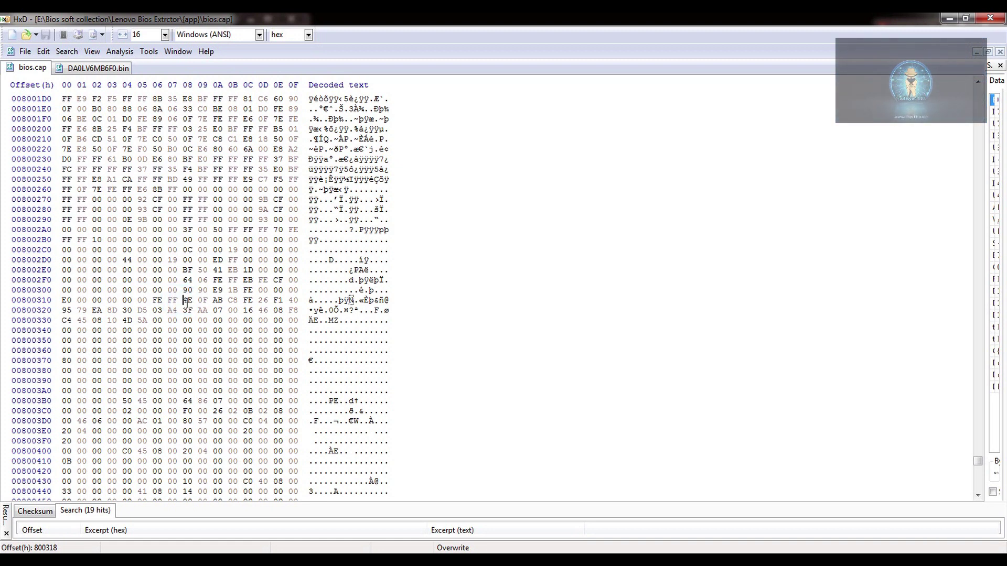
{"action": "left_click", "coordinate": [98, 68]}
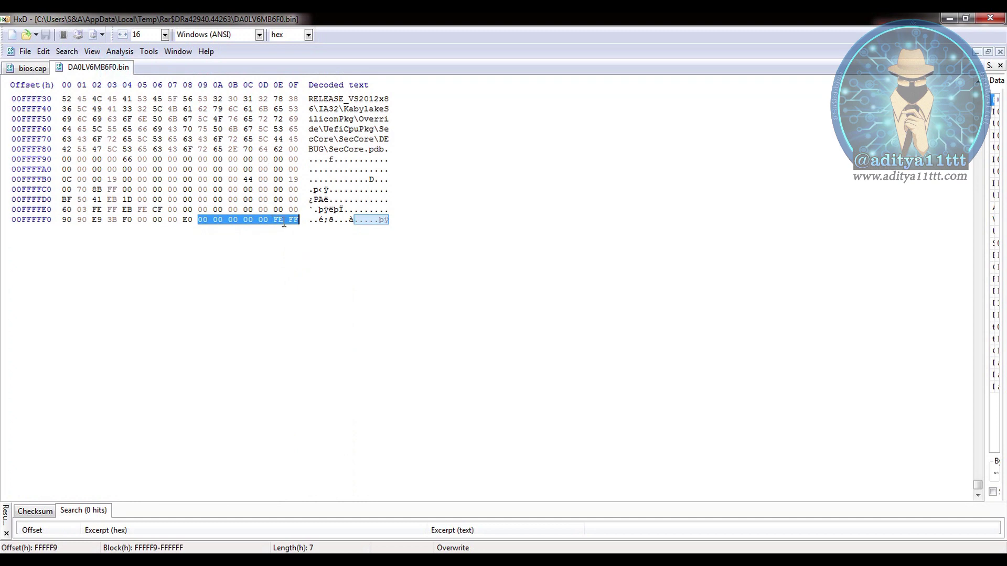
{"action": "left_click_drag", "start_coordinate": [273, 220], "coordinate": [299, 220]}
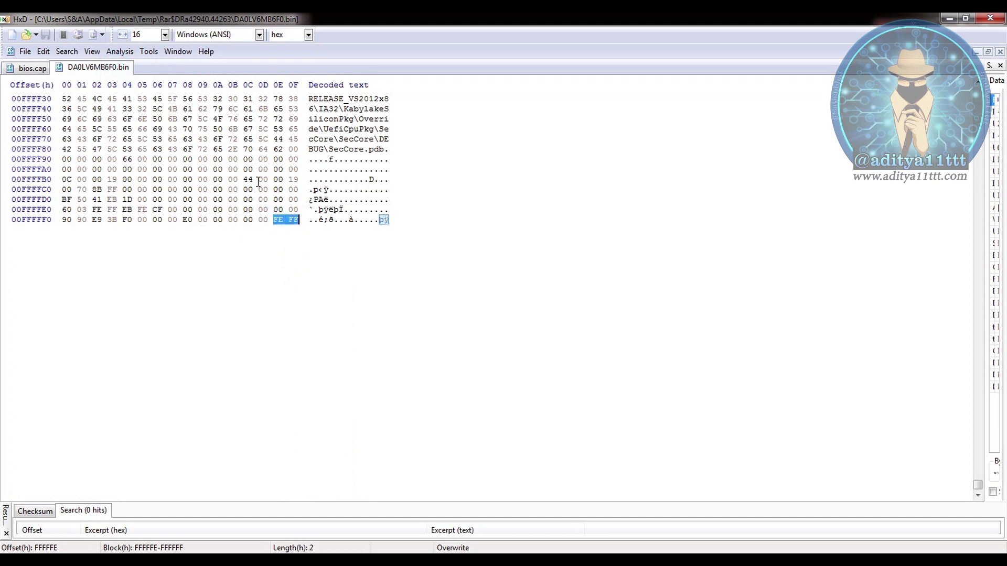
{"action": "left_click", "coordinate": [27, 69]}
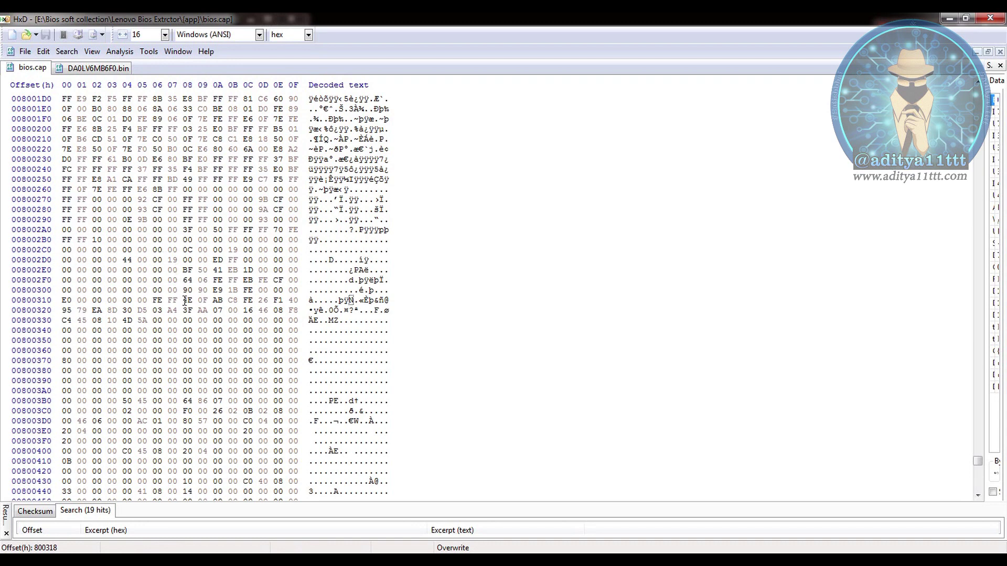
{"action": "left_click_drag", "start_coordinate": [977, 460], "coordinate": [977, 485]}
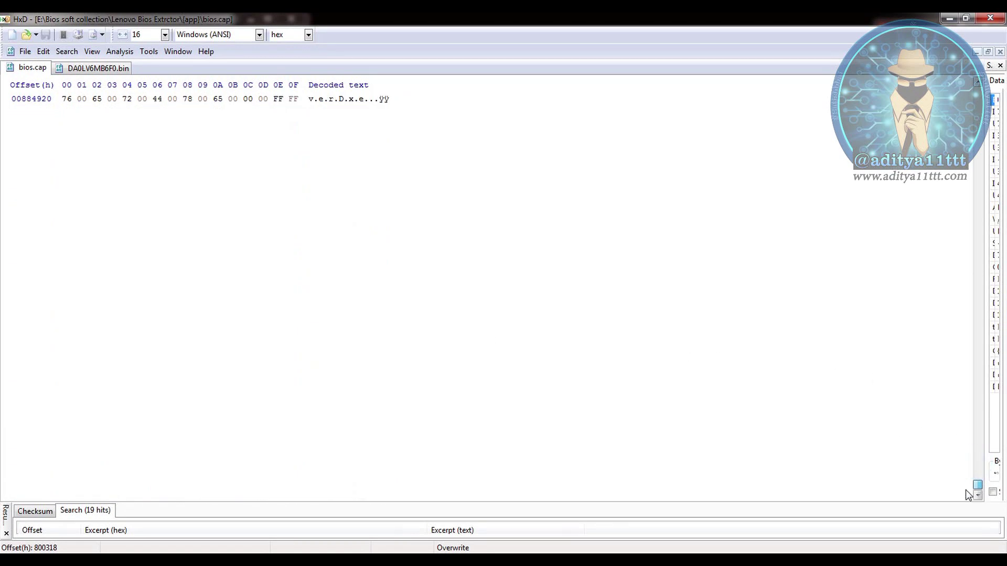
{"action": "left_click", "coordinate": [298, 100], "text": "shift"}
{"action": "key", "text": "Delete"}
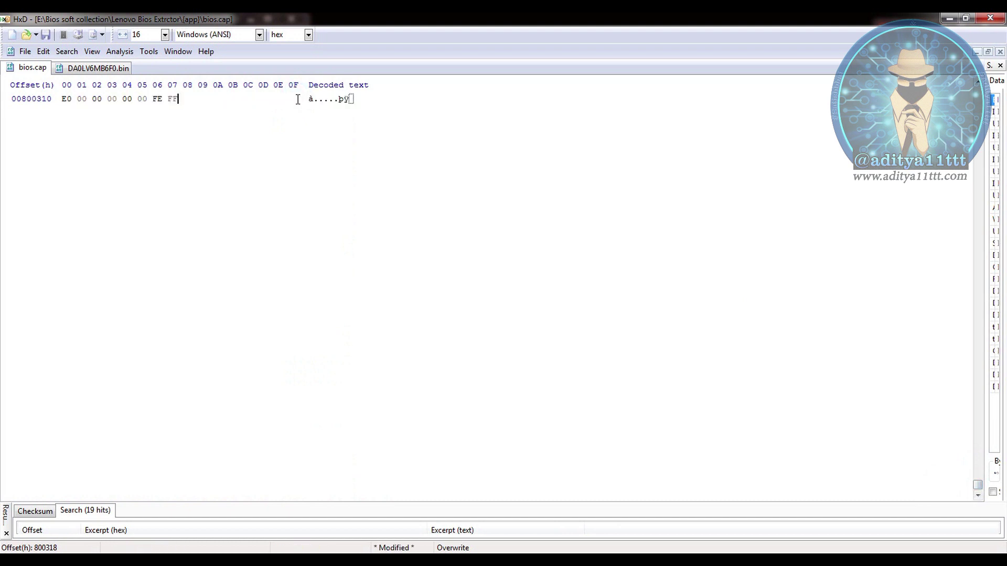
Review the trimmed end of bios.cap around its closing FE FF bytes.
{"action": "scroll", "coordinate": [307, 141], "scroll_direction": "up", "scroll_amount": 10}
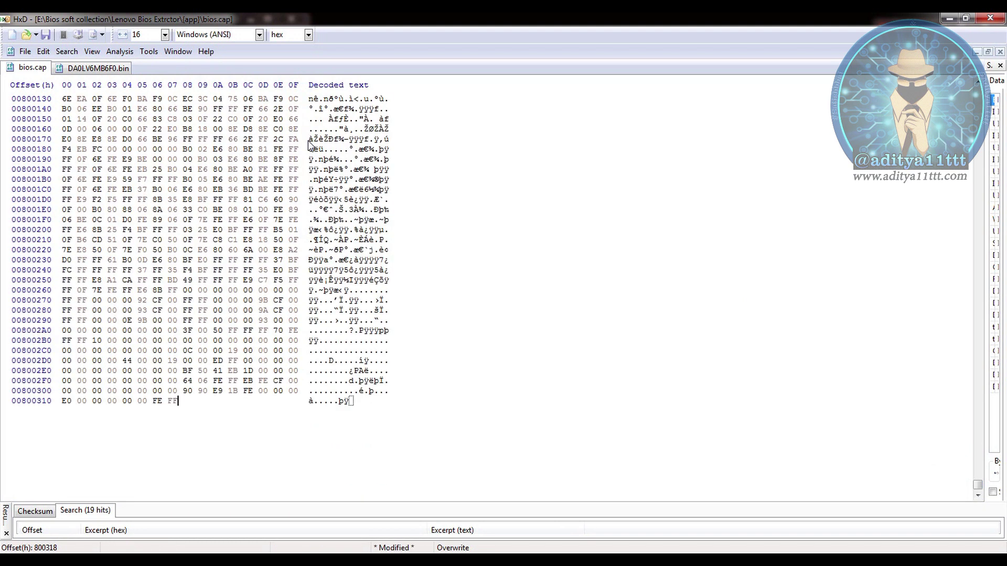
{"action": "left_click", "coordinate": [182, 402]}
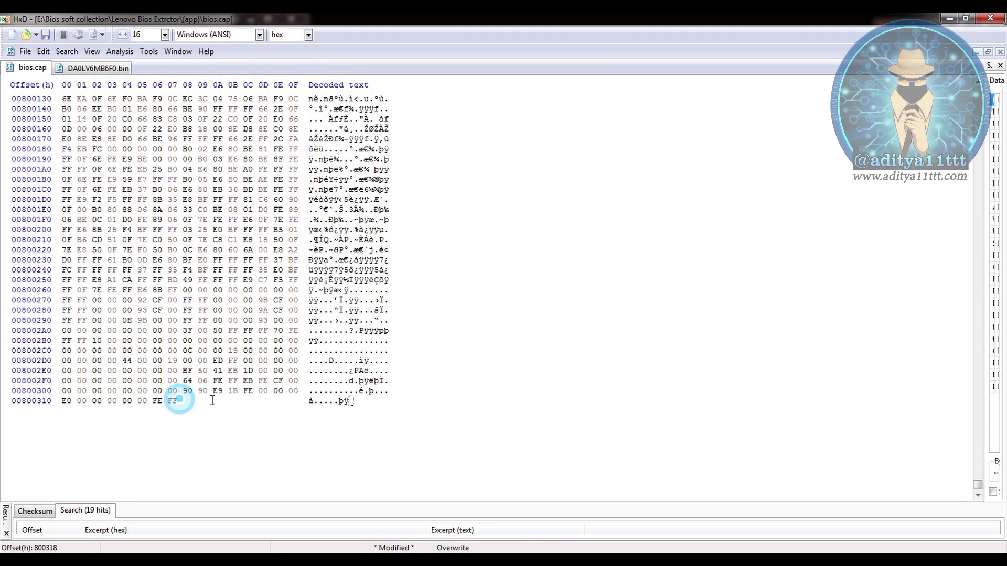
{"action": "left_click", "coordinate": [349, 404]}
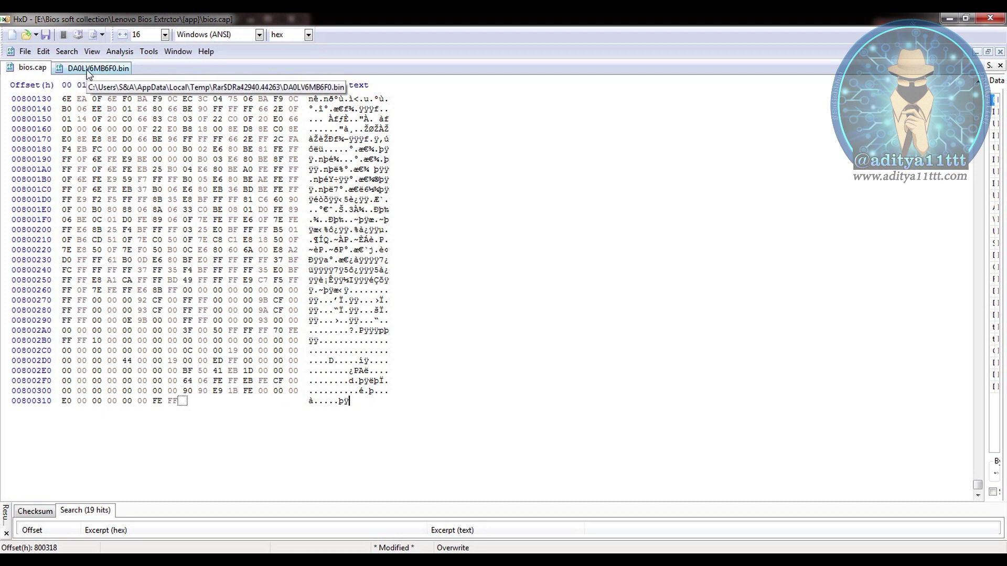
{"action": "scroll", "coordinate": [561, 250], "scroll_direction": "up", "scroll_amount": 4}
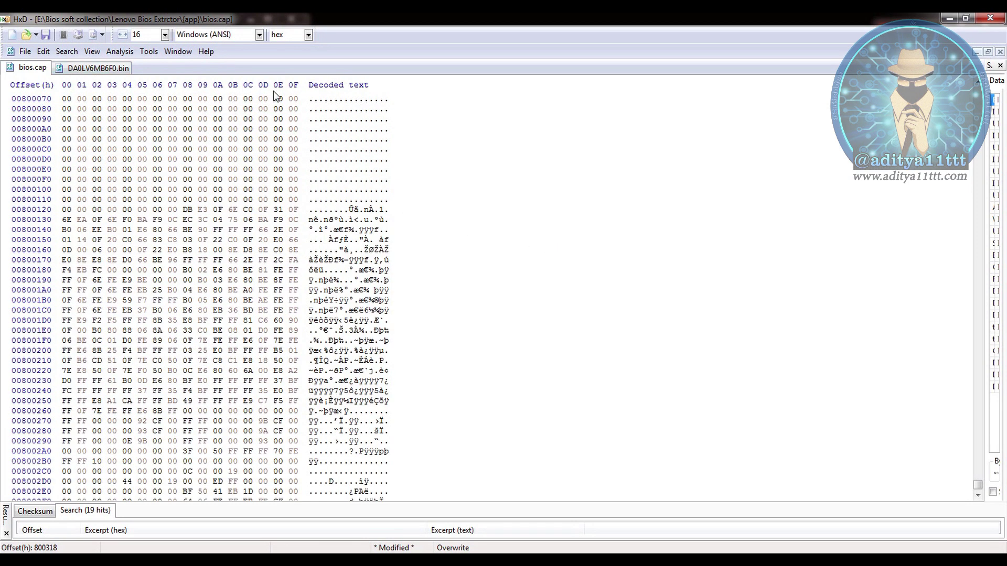
Switch from HxD to UEFITool and open DA0LV6MB6F0.bin from the archive there.
{"action": "left_click", "coordinate": [948, 18]}
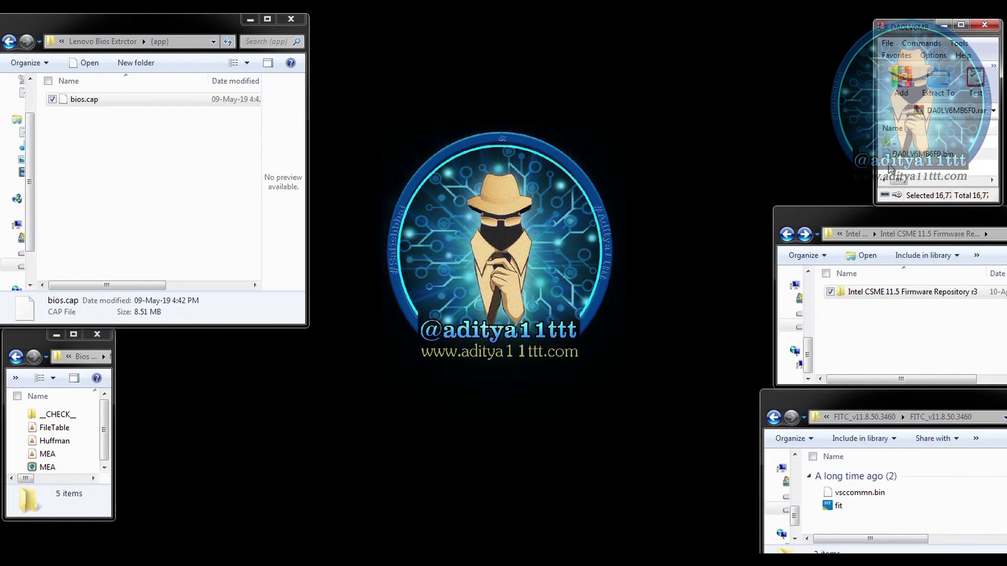
{"action": "left_click_drag", "start_coordinate": [904, 156], "coordinate": [663, 370]}
{"action": "key", "text": "alt+Tab"}
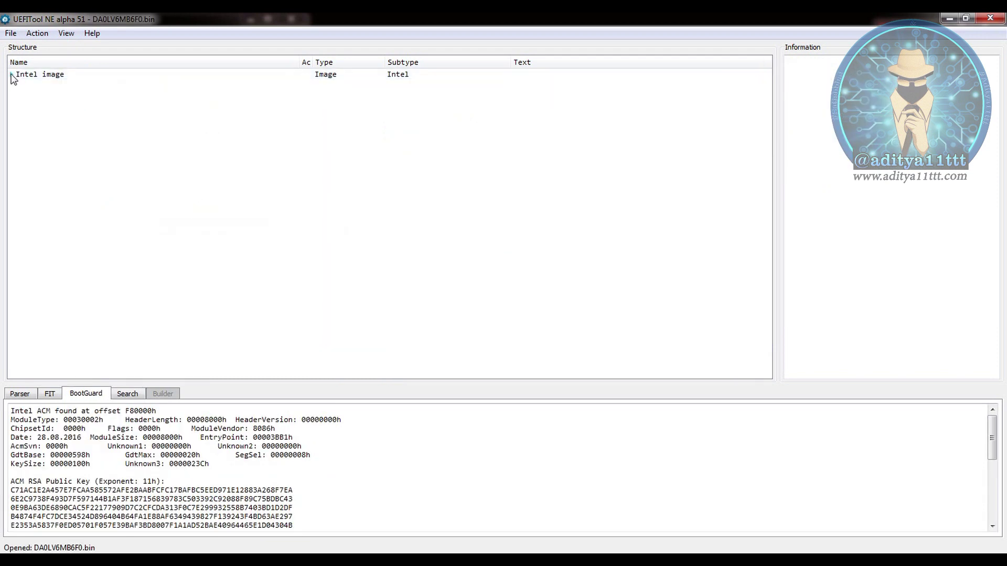
Expand the Intel image and its BIOS region, and open the hex view of the first Padding entry.
{"action": "left_click", "coordinate": [11, 74]}
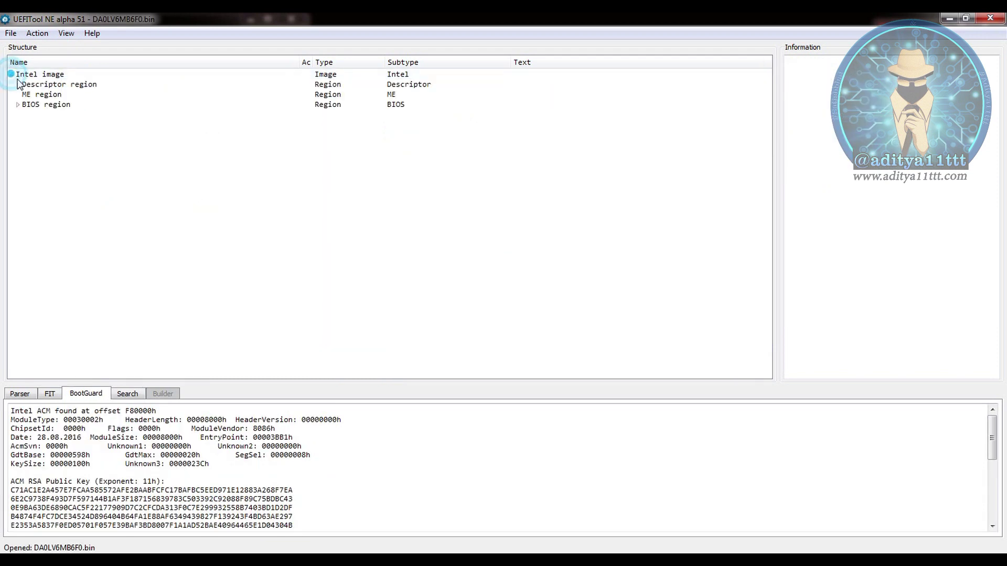
{"action": "double_click", "coordinate": [34, 105]}
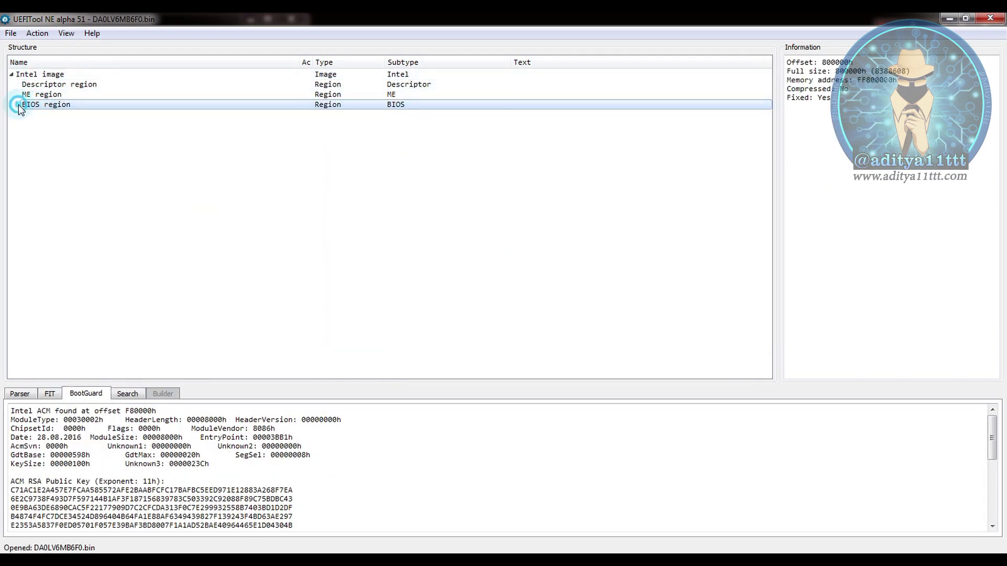
{"action": "left_click", "coordinate": [43, 116]}
{"action": "right_click", "coordinate": [43, 117]}
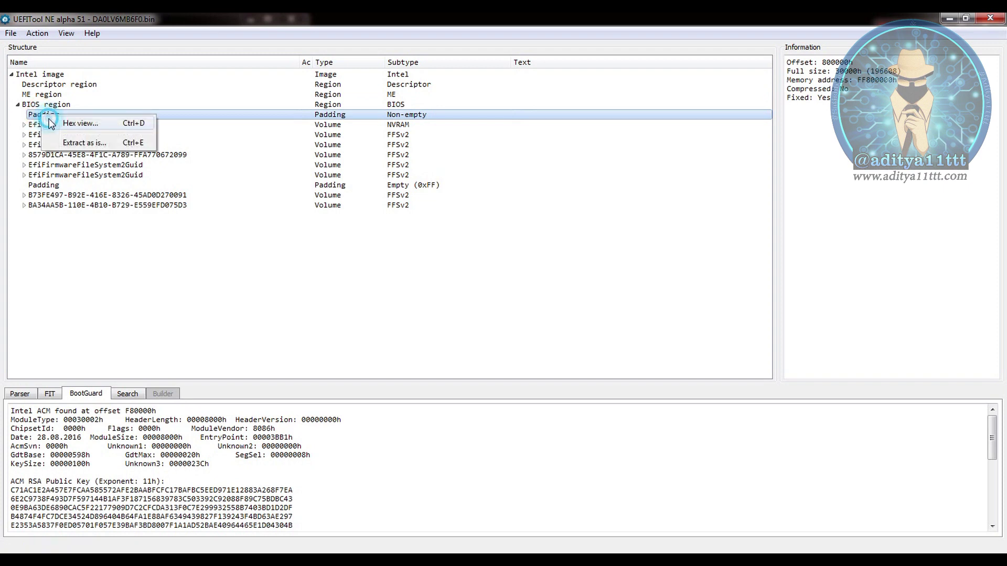
{"action": "left_click", "coordinate": [50, 123]}
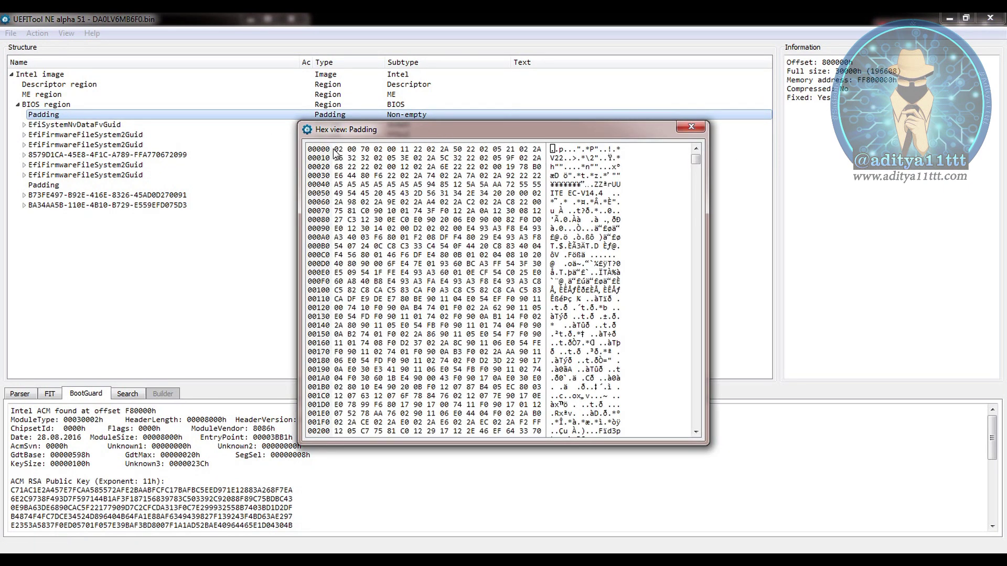
{"action": "left_click_drag", "start_coordinate": [336, 149], "coordinate": [456, 153]}
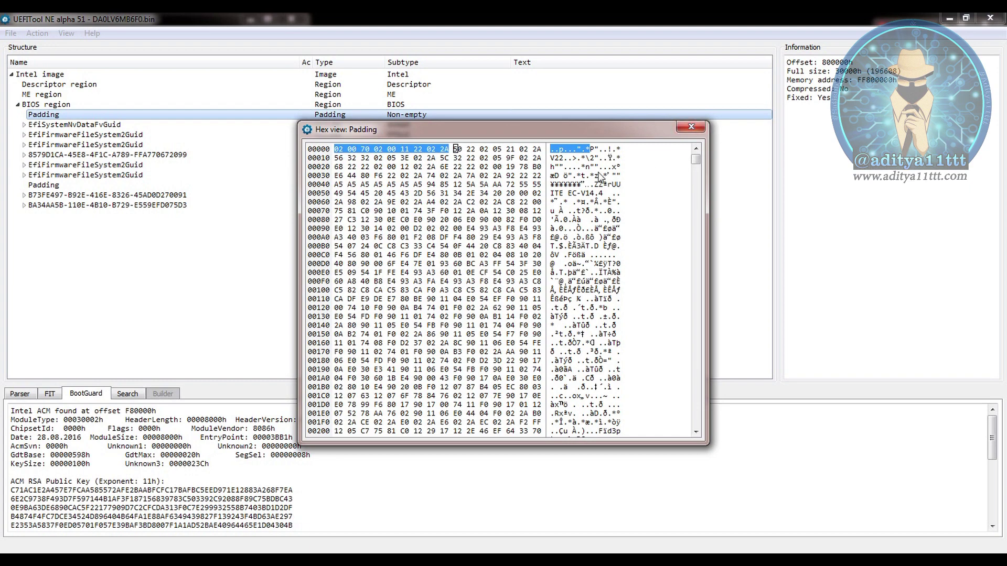
{"action": "scroll", "coordinate": [597, 205], "scroll_direction": "down", "scroll_amount": 18}
{"action": "scroll", "coordinate": [597, 207], "scroll_direction": "down", "scroll_amount": 5}
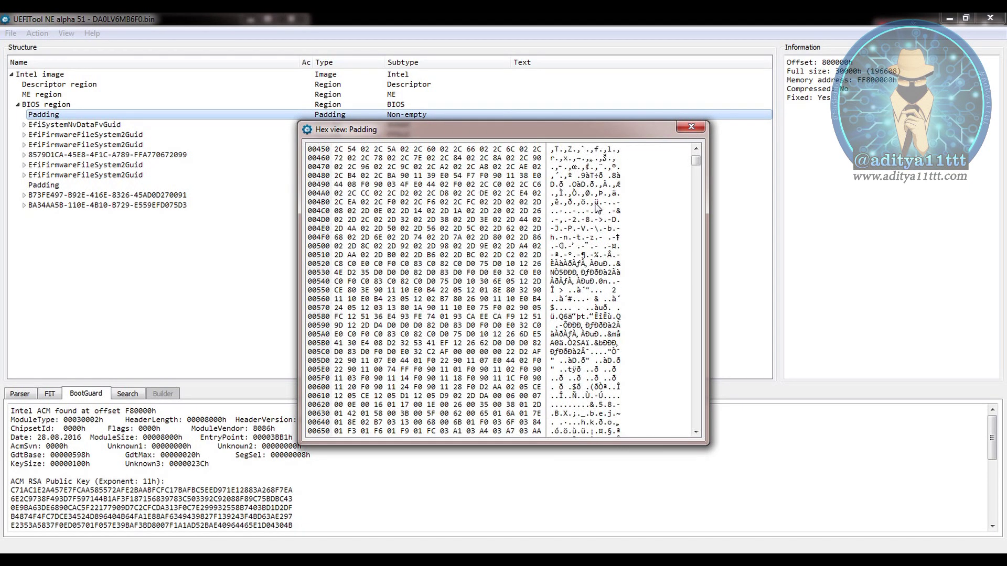
{"action": "scroll", "coordinate": [597, 207], "scroll_direction": "down", "scroll_amount": 17}
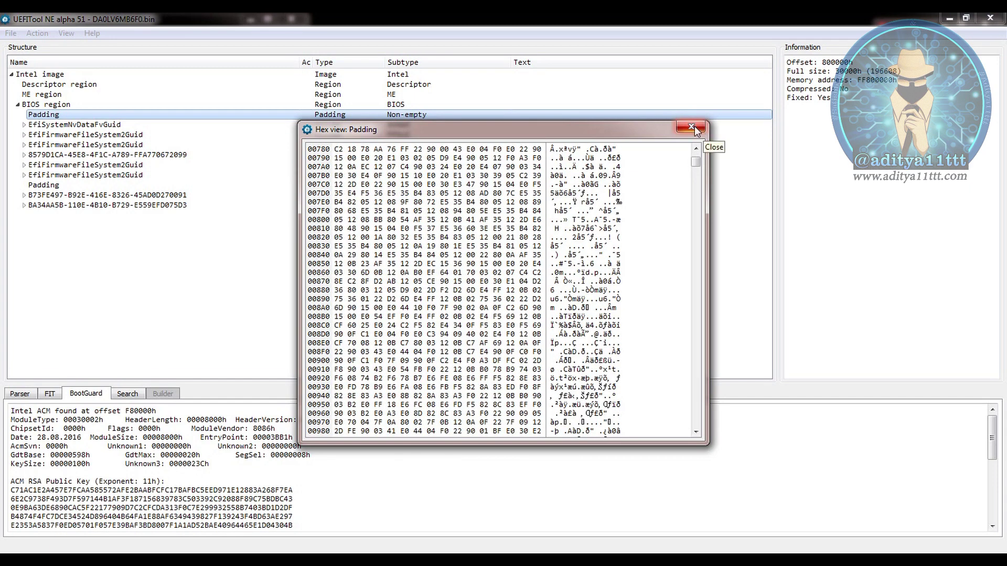
{"action": "left_click", "coordinate": [695, 126]}
{"action": "left_click", "coordinate": [949, 19]}
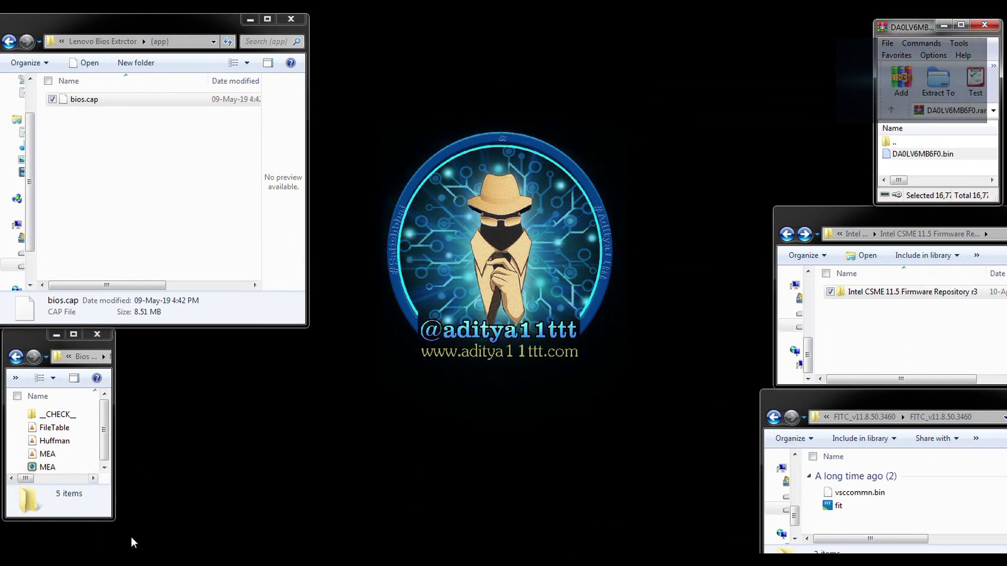
{"action": "key", "text": "alt+Tab"}
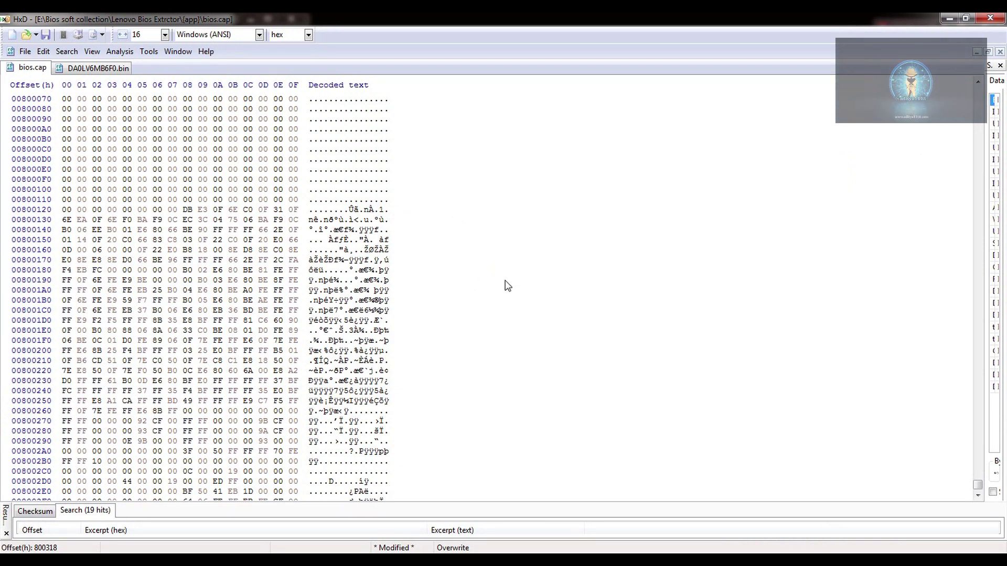
{"action": "key", "text": "ctrl+f"}
{"action": "key", "text": "ctrl+v"}
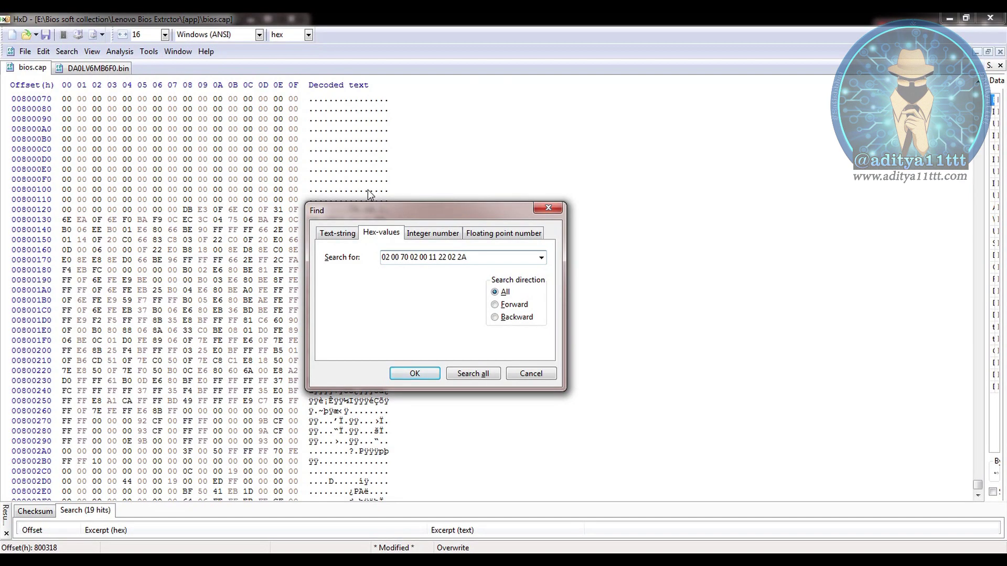
{"action": "left_click", "coordinate": [461, 374]}
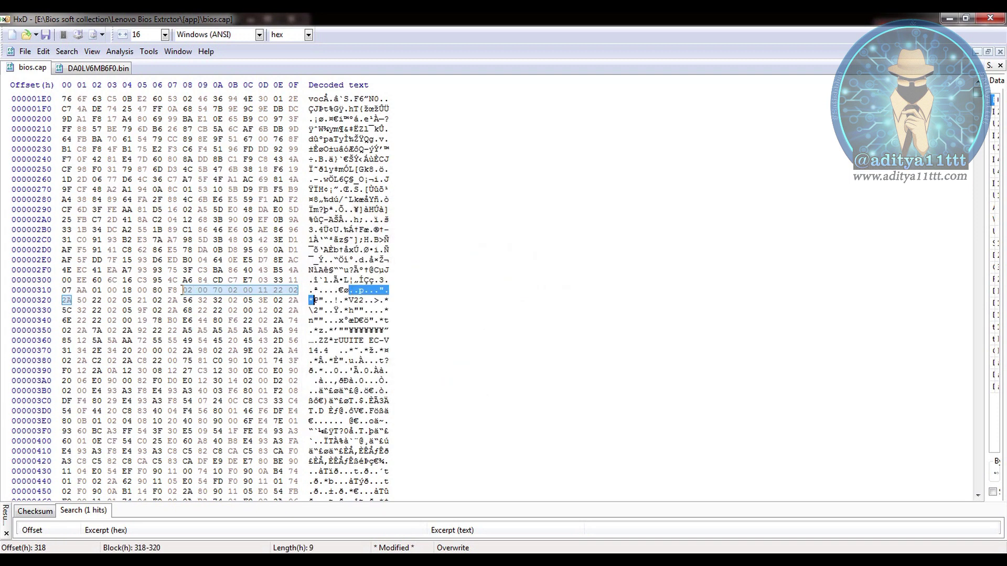
Delete everything in bios.cap before the found sequence, the block from offset 0 to 317.
{"action": "left_click", "coordinate": [184, 290]}
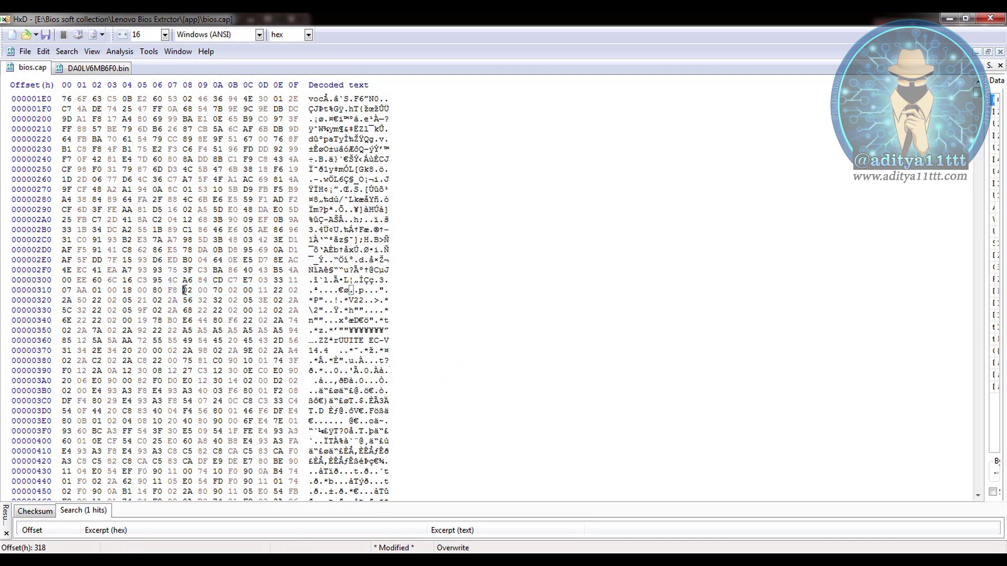
{"action": "left_click", "coordinate": [181, 290]}
{"action": "left_click_drag", "start_coordinate": [976, 100], "coordinate": [974, 81]}
{"action": "left_click", "coordinate": [63, 99], "text": "shift"}
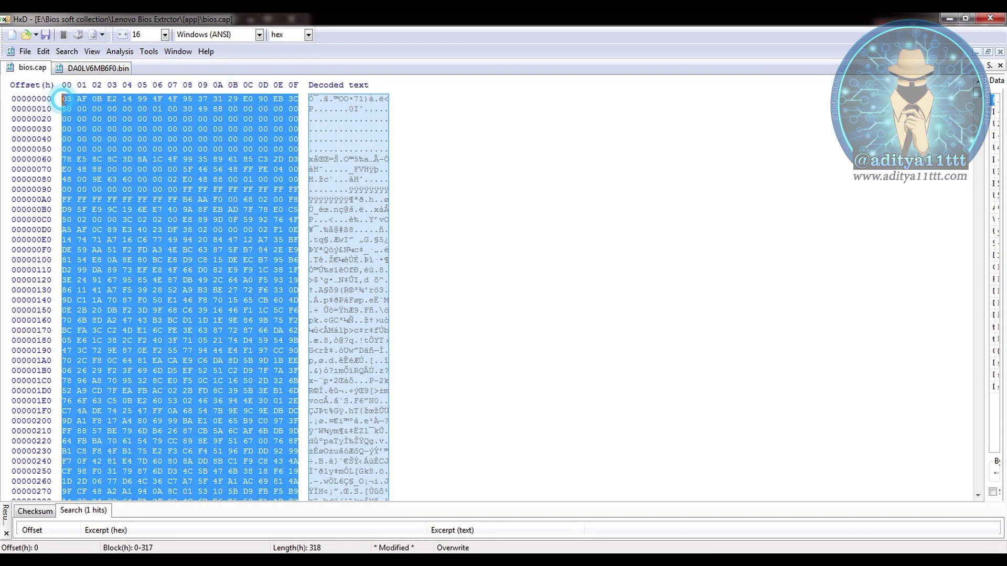
{"action": "key", "text": "ctrl+v"}
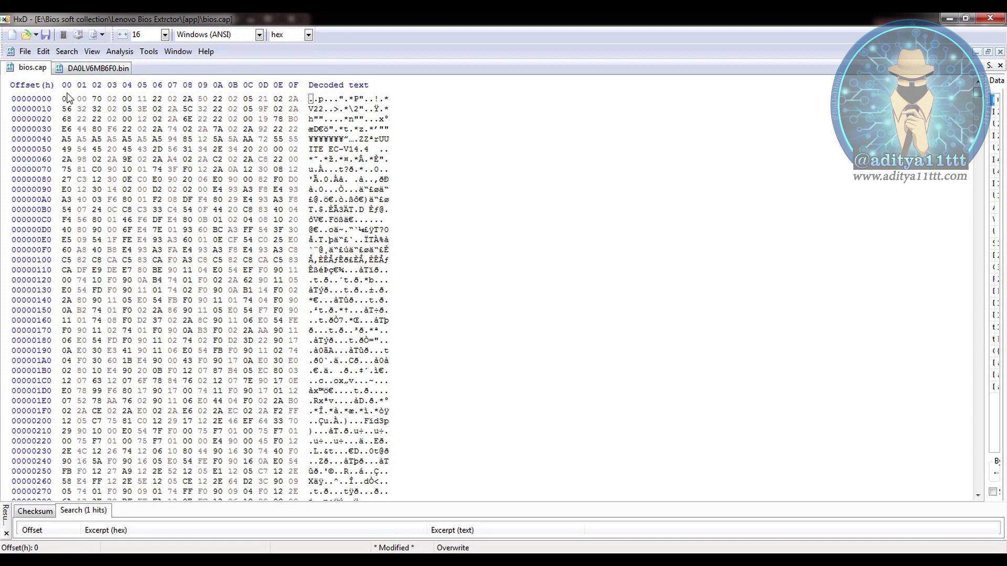
{"action": "left_click_drag", "start_coordinate": [63, 99], "coordinate": [179, 99]}
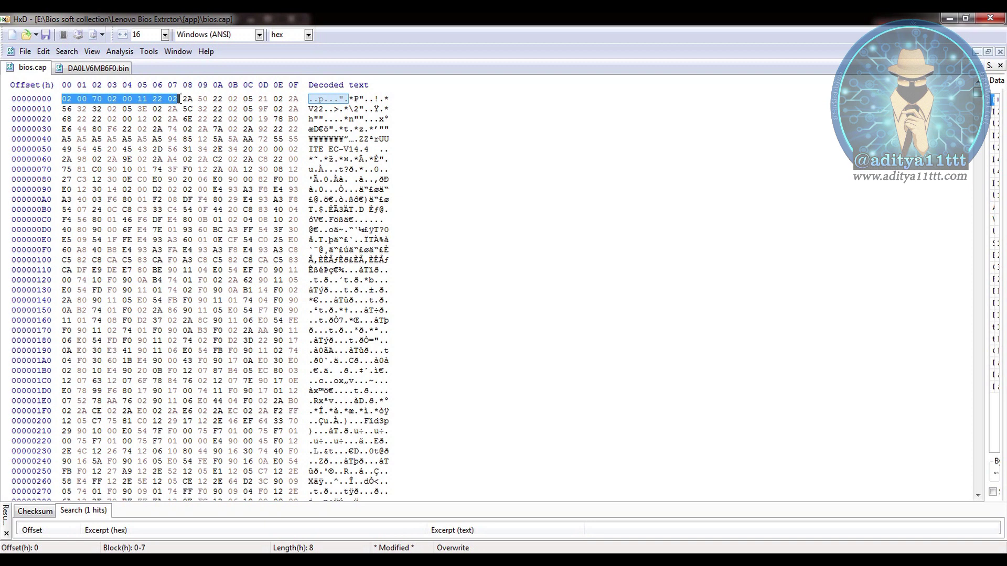
{"action": "left_click", "coordinate": [99, 68]}
{"action": "key", "text": "ctrl+f"}
{"action": "key", "text": "End"}
{"action": "key", "text": "BackSpace"}
{"action": "key", "text": "BackSpace"}
{"action": "left_click", "coordinate": [480, 373]}
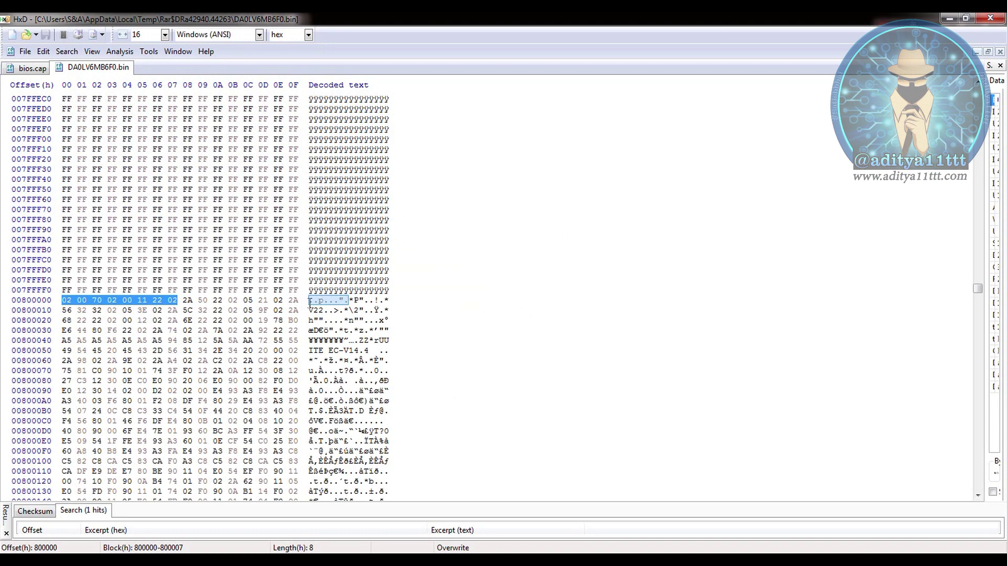
Examine the data around offset 00800000 in DA0LV6MB6F0.bin, on both sides of the matching sequence.
{"action": "left_click", "coordinate": [311, 300]}
{"action": "scroll", "coordinate": [777, 359], "scroll_direction": "down", "scroll_amount": 4}
{"action": "scroll", "coordinate": [770, 356], "scroll_direction": "down", "scroll_amount": 3}
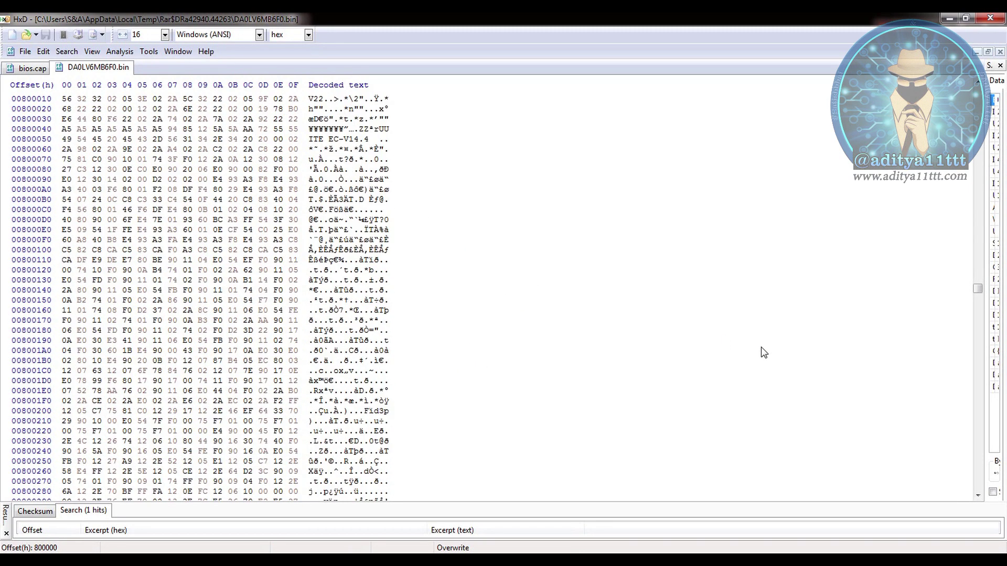
{"action": "scroll", "coordinate": [760, 317], "scroll_direction": "up", "scroll_amount": 2}
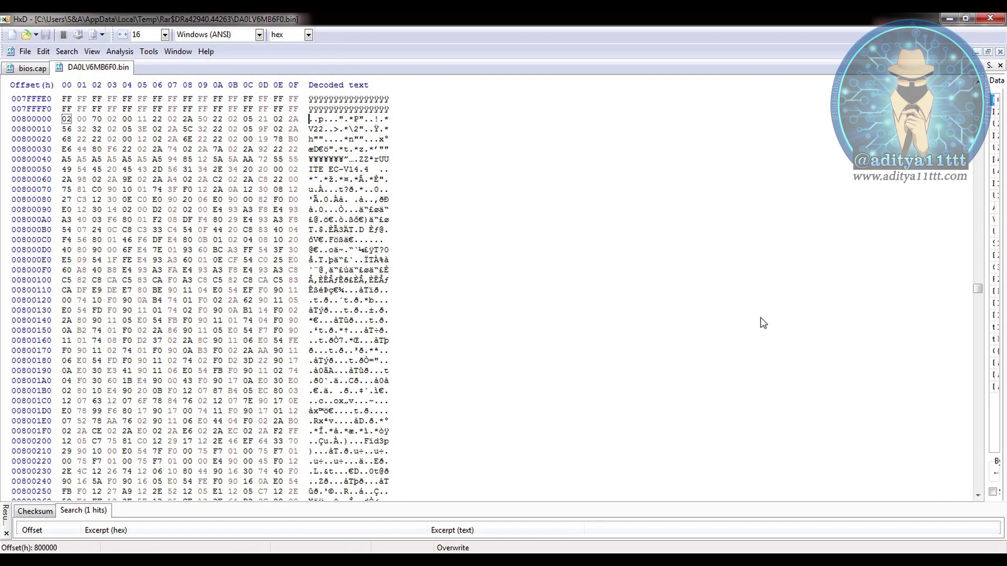
{"action": "left_click", "coordinate": [979, 494]}
{"action": "left_click", "coordinate": [978, 83]}
{"action": "scroll", "coordinate": [752, 151], "scroll_direction": "up", "scroll_amount": 15}
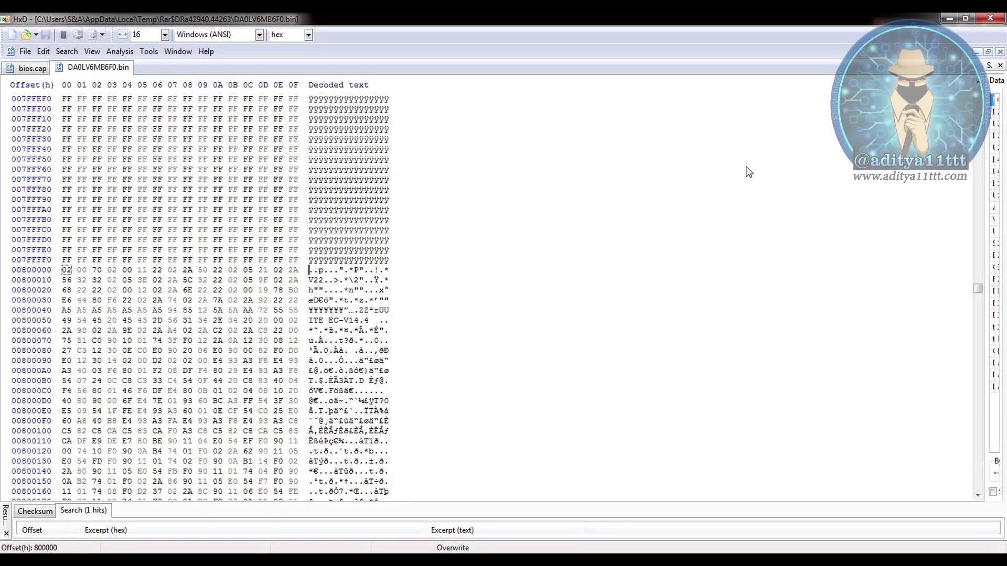
{"action": "scroll", "coordinate": [749, 174], "scroll_direction": "down", "scroll_amount": 3}
{"action": "scroll", "coordinate": [749, 174], "scroll_direction": "down", "scroll_amount": 1}
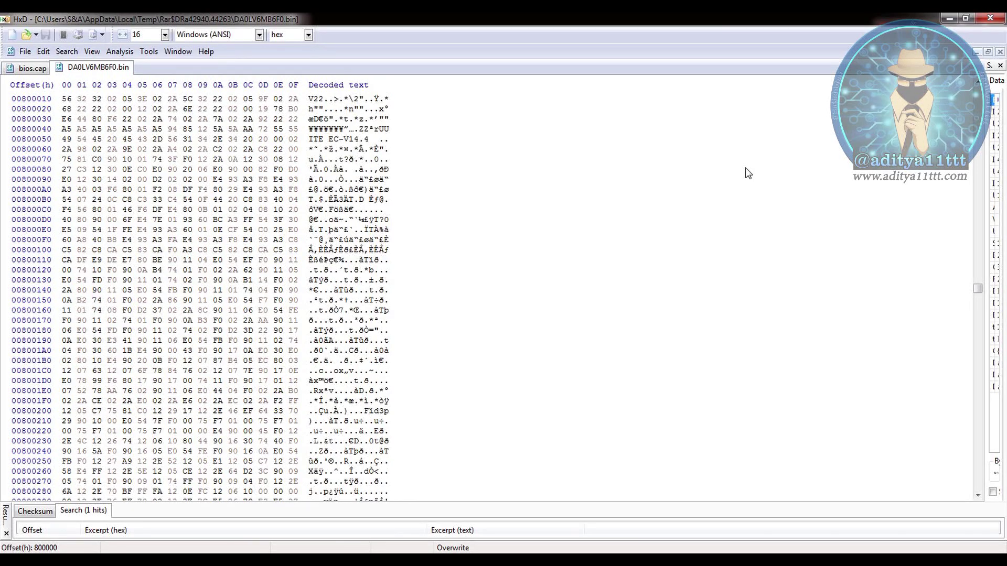
{"action": "left_click", "coordinate": [978, 83]}
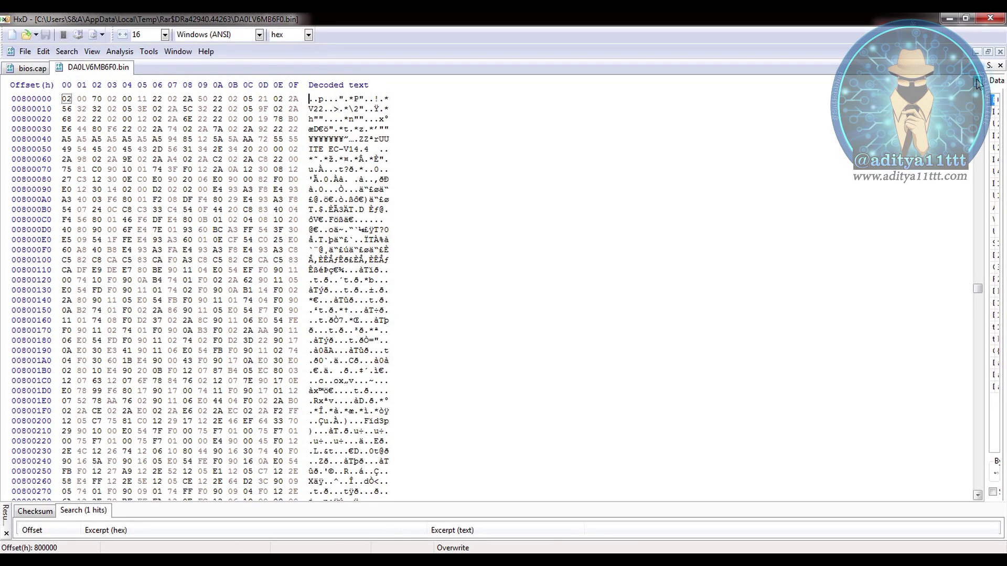
{"action": "left_click", "coordinate": [978, 83]}
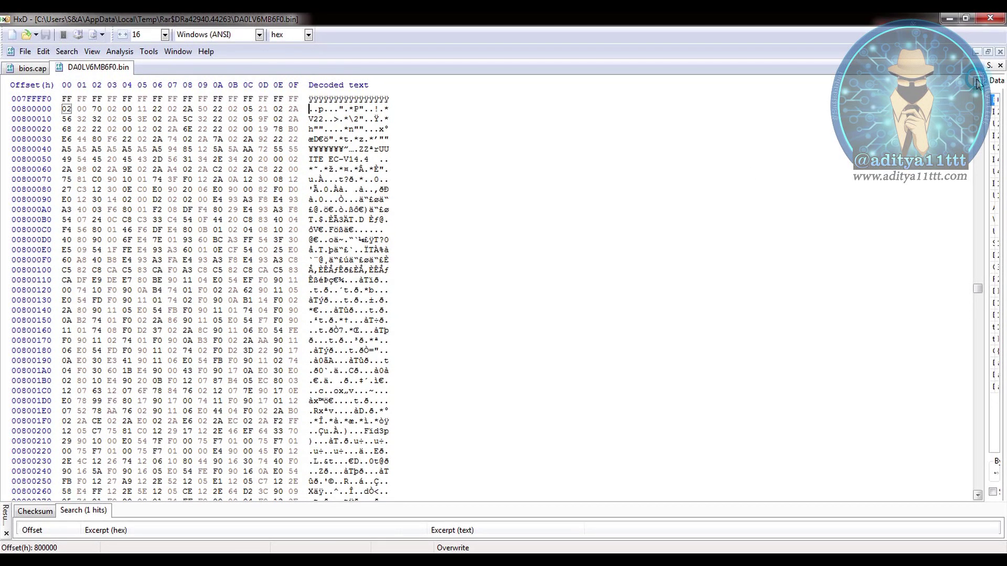
{"action": "left_click", "coordinate": [977, 494]}
Return to bios.cap and check its first and last bytes and its end offset.
{"action": "left_click", "coordinate": [34, 69]}
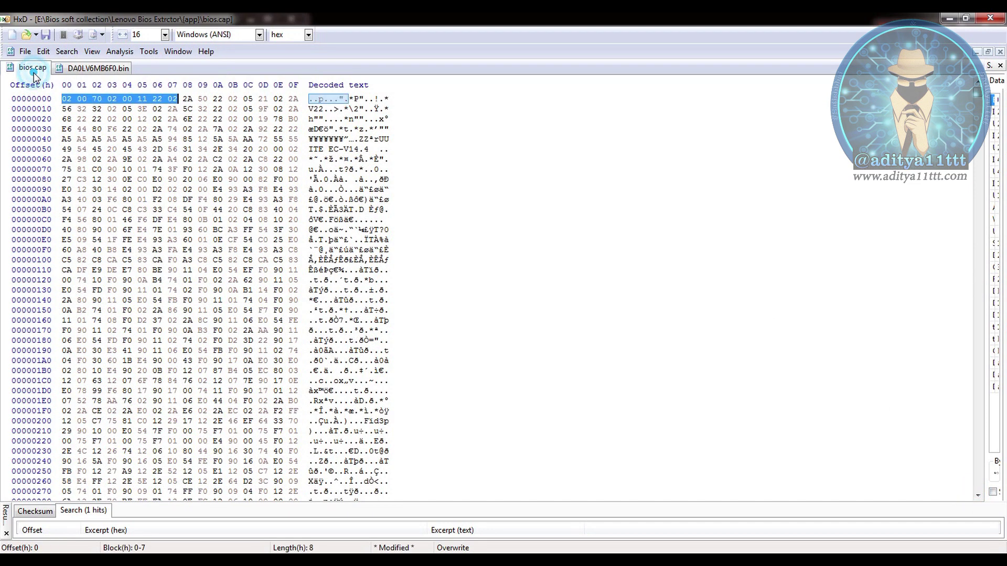
{"action": "left_click", "coordinate": [66, 100]}
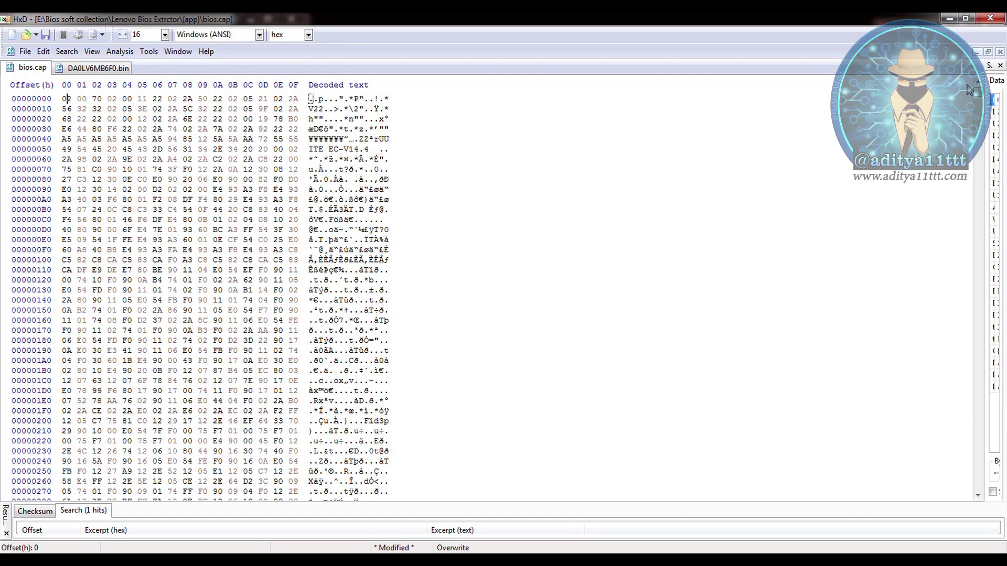
{"action": "left_click_drag", "start_coordinate": [971, 91], "coordinate": [978, 493]}
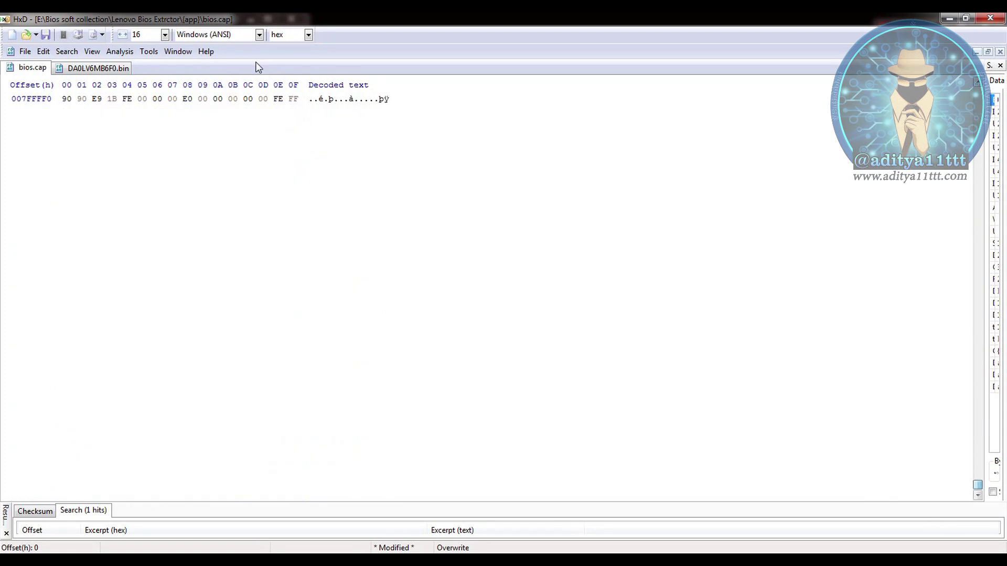
{"action": "left_click_drag", "start_coordinate": [204, 101], "coordinate": [325, 111]}
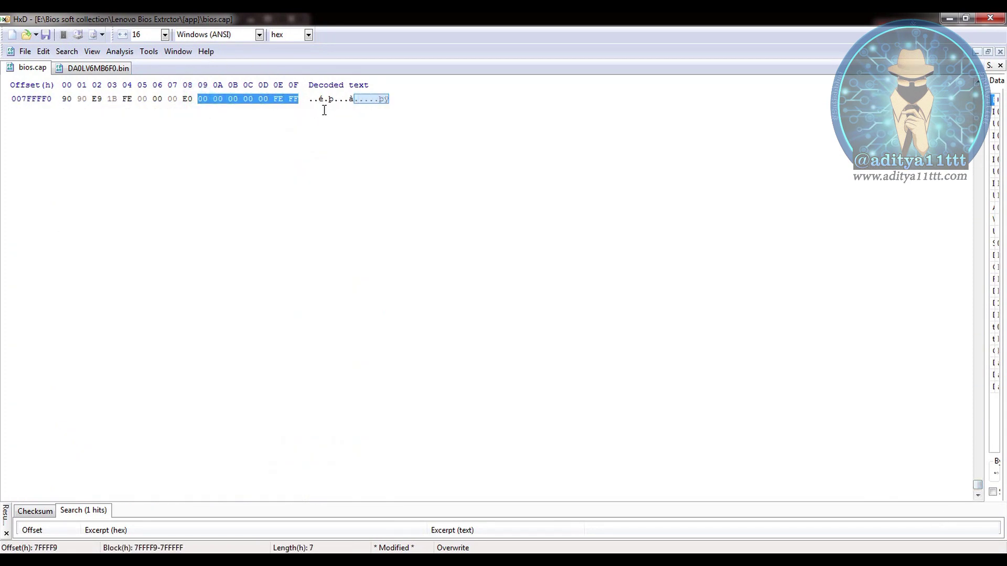
{"action": "left_click", "coordinate": [976, 485]}
{"action": "left_click_drag", "start_coordinate": [977, 484], "coordinate": [977, 90]}
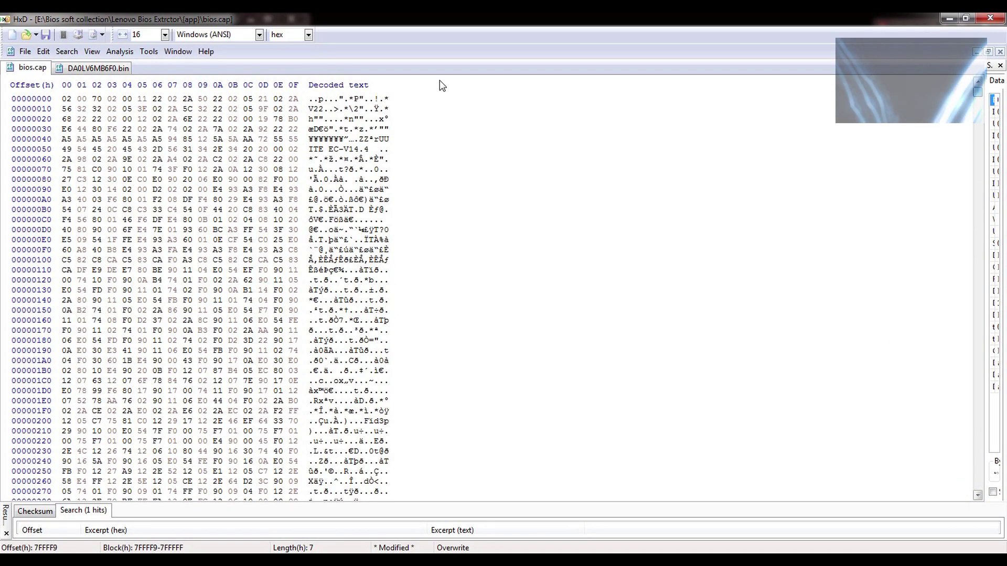
Copy the block 0-7FFFFF from DA0LV6MB6F0.bin and insert it at the start of bios.cap, before the BIOS region.
{"action": "left_click", "coordinate": [63, 99]}
{"action": "left_click", "coordinate": [81, 69]}
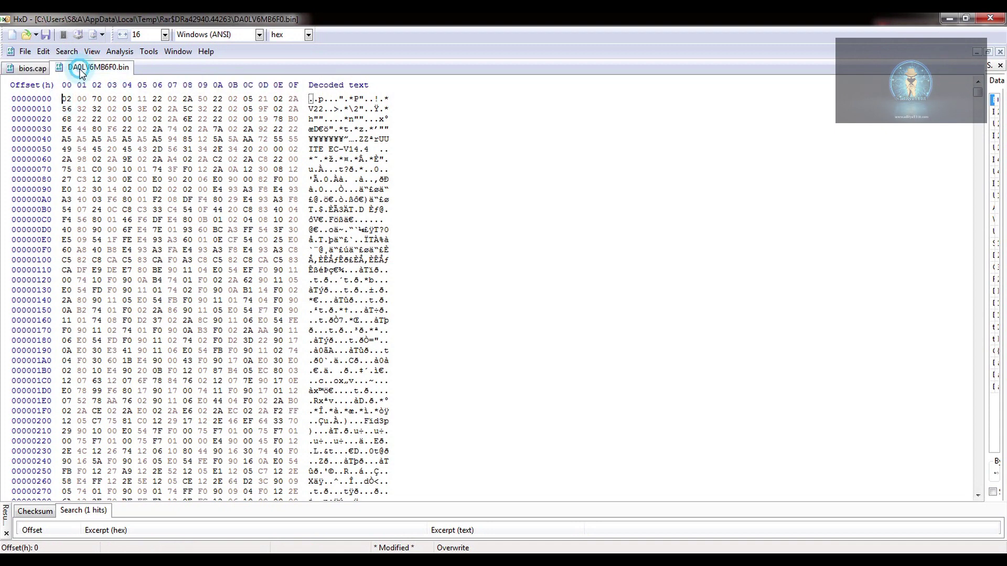
{"action": "scroll", "coordinate": [409, 129], "scroll_direction": "up", "scroll_amount": 2}
{"action": "left_click", "coordinate": [297, 150]}
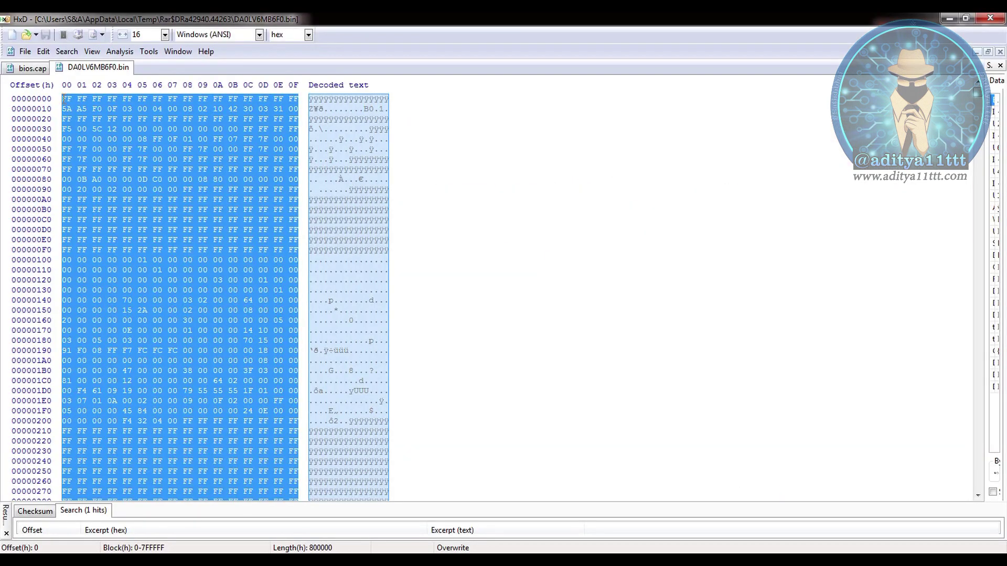
{"action": "left_click", "coordinate": [30, 68]}
{"action": "key", "text": "F3"}
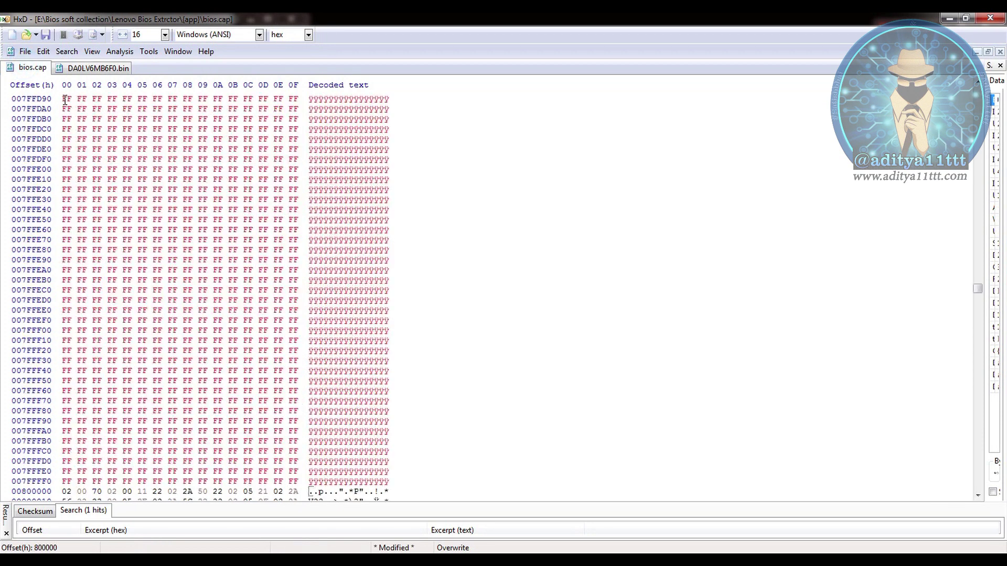
Save the merged image under the file name new_bios.bin in the {app} folder.
{"action": "left_click", "coordinate": [33, 55]}
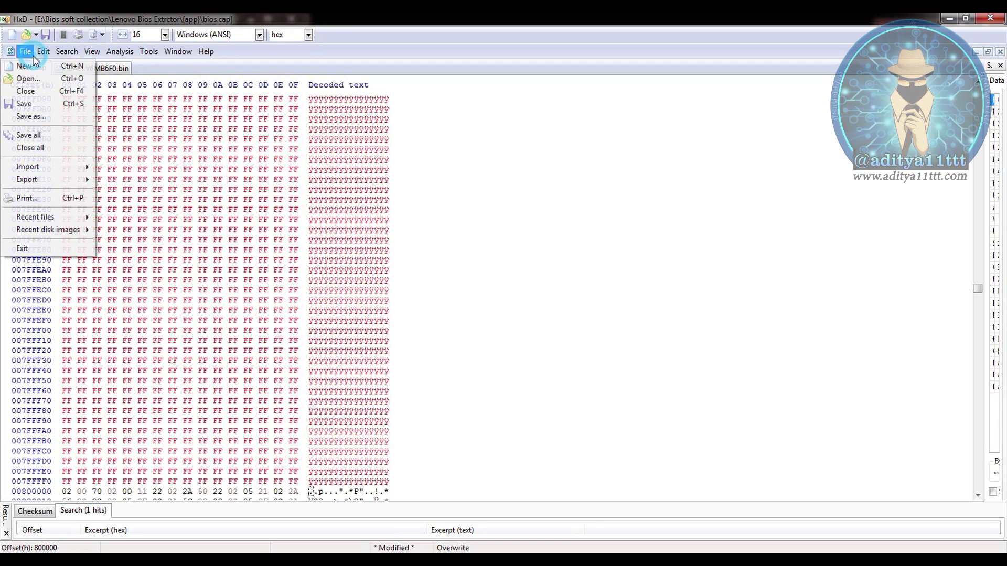
{"action": "left_click", "coordinate": [43, 114]}
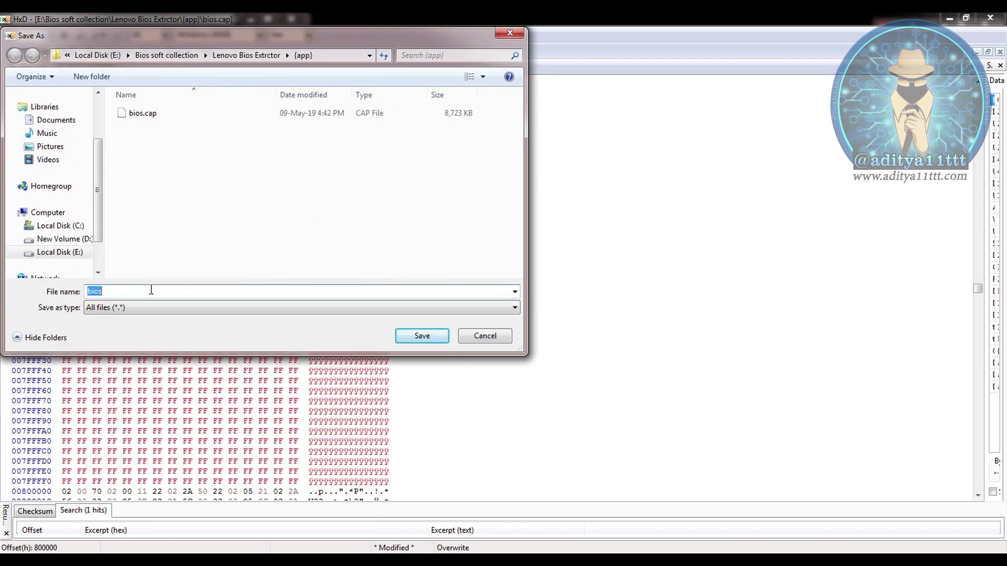
{"action": "type", "text": "new"}
{"action": "left_click", "coordinate": [416, 339]}
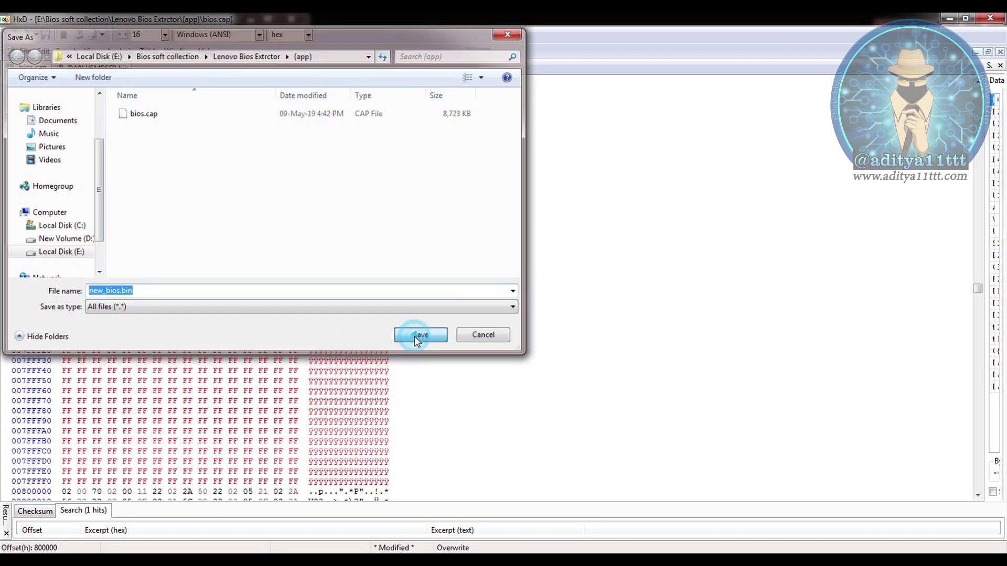
Minimize HxD, show the properties of new_bios.bin in the {app} folder and move them clear of the file listing.
{"action": "left_click", "coordinate": [949, 18]}
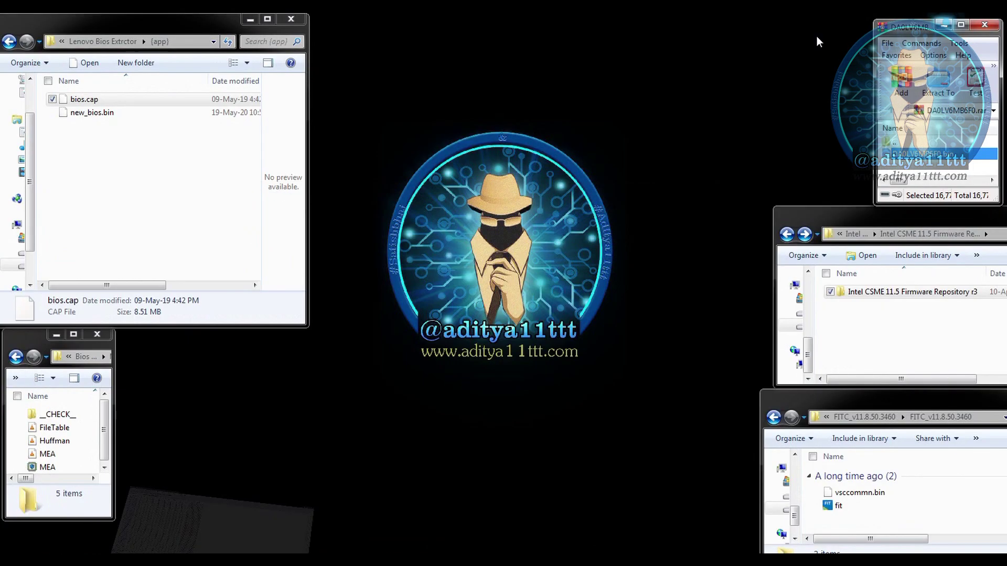
{"action": "left_click", "coordinate": [98, 112]}
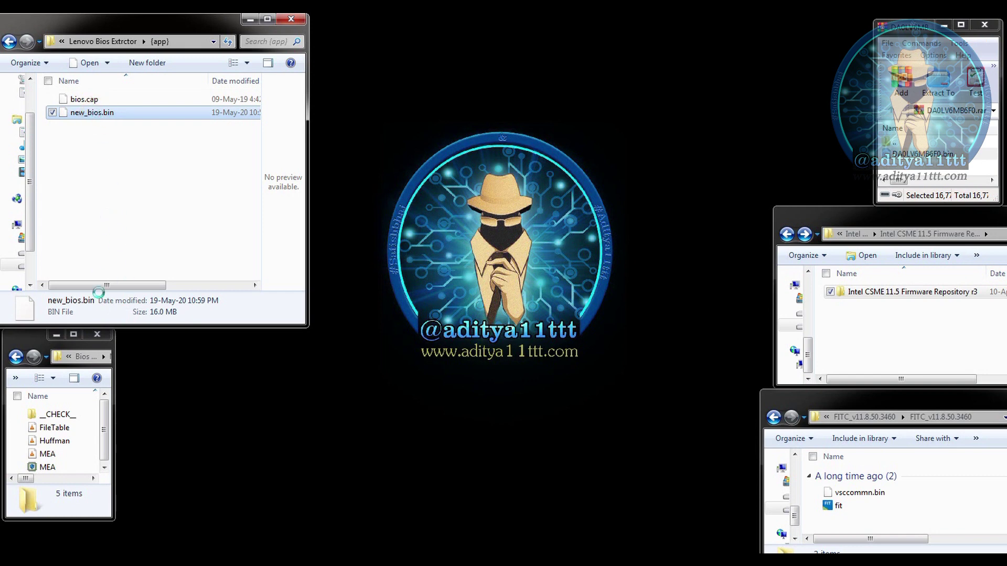
{"action": "key", "text": "shift+F10"}
{"action": "left_click", "coordinate": [74, 423]}
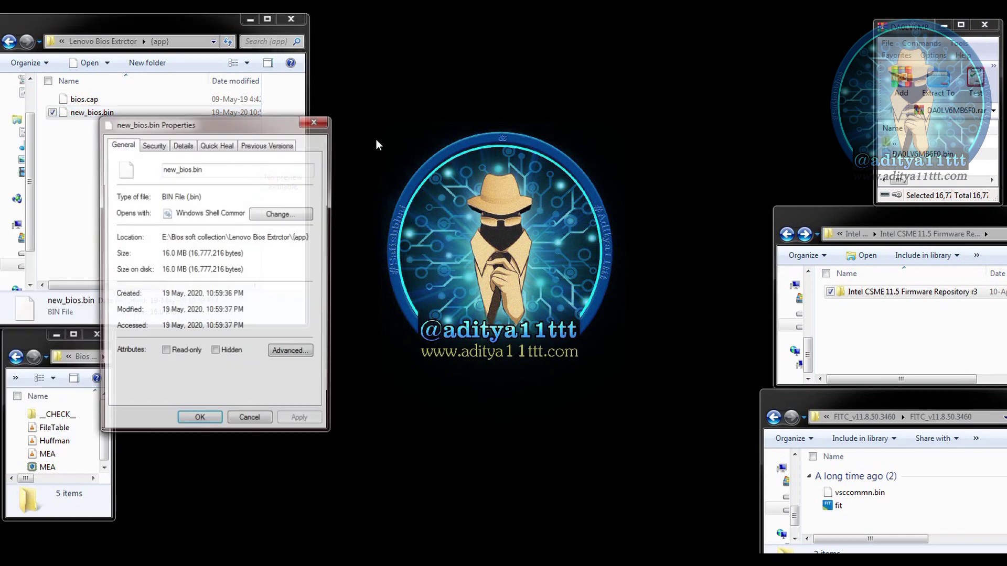
{"action": "left_click_drag", "start_coordinate": [197, 116], "coordinate": [584, 41]}
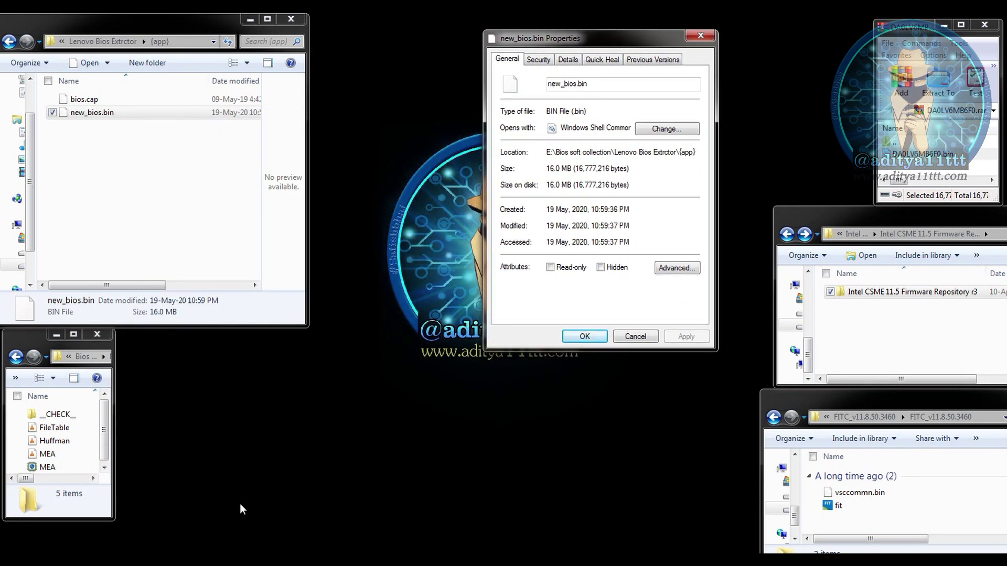
Launch Calculator with the calc command and compute 1024 * 1024 * 16.
{"action": "key", "text": "super"}
{"action": "key", "text": "super+r"}
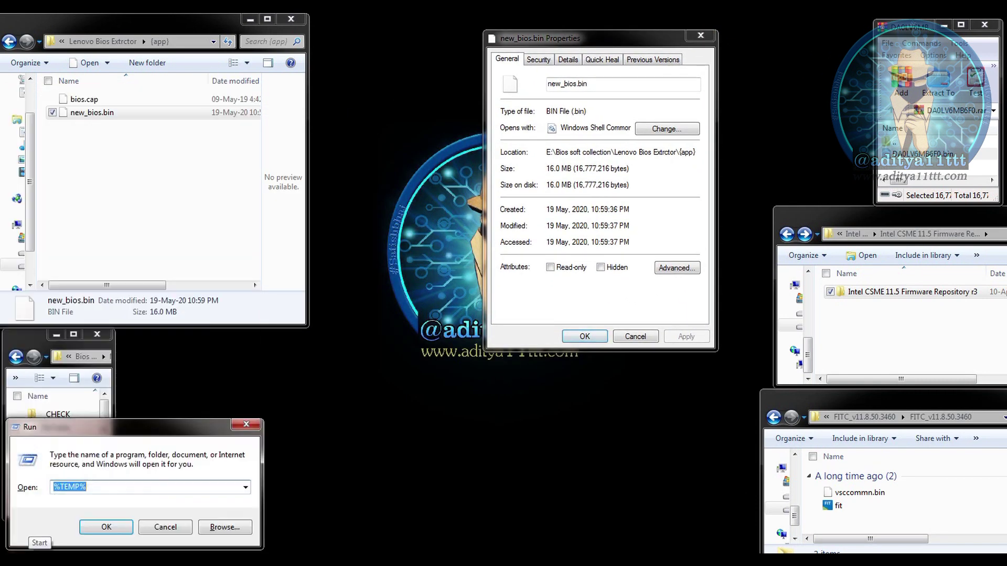
{"action": "type", "text": "calc"}
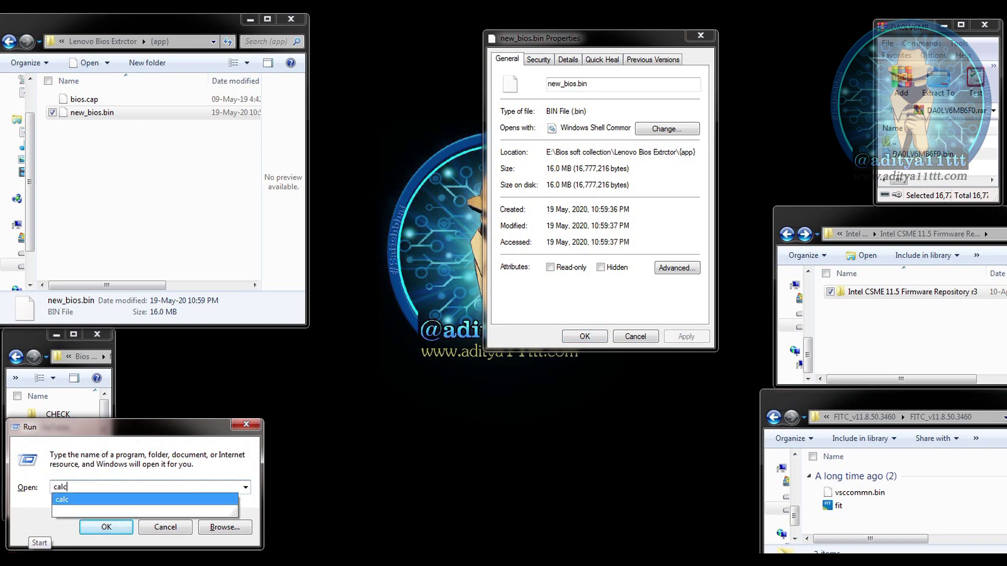
{"action": "key", "text": "Return"}
{"action": "left_click", "coordinate": [387, 237]}
{"action": "left_click", "coordinate": [399, 257]}
{"action": "left_click", "coordinate": [411, 237]}
{"action": "left_click", "coordinate": [389, 217]}
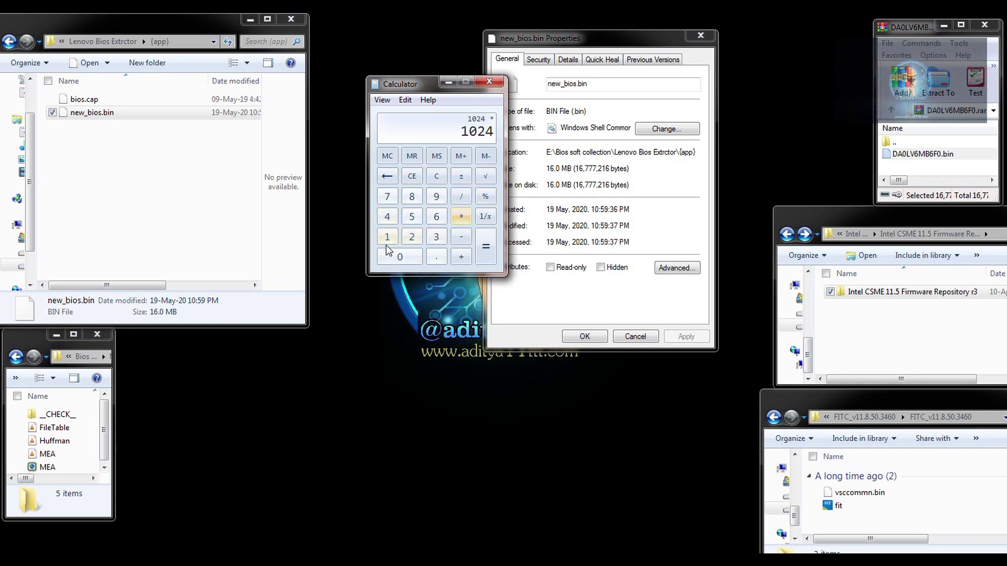
{"action": "left_click", "coordinate": [388, 237]}
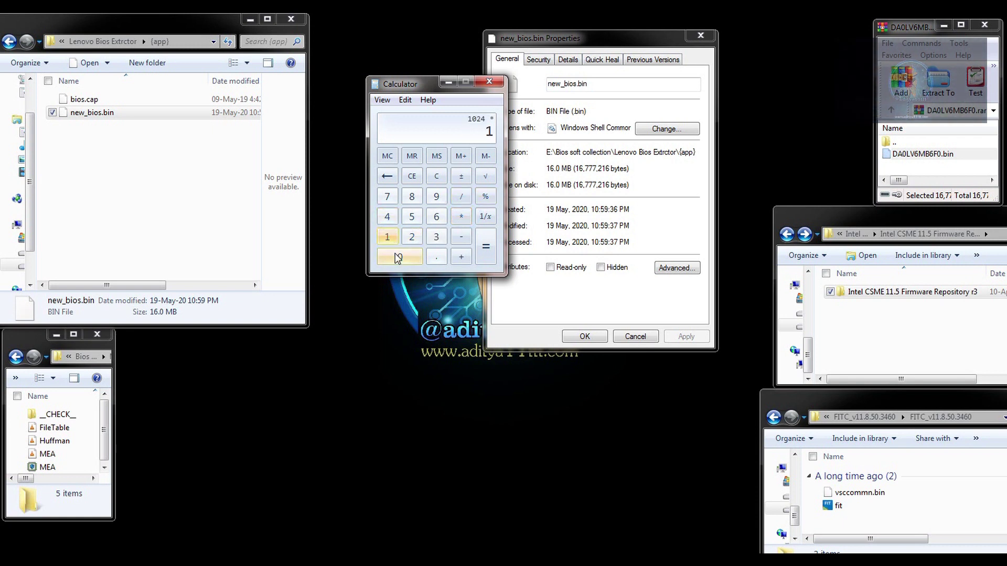
{"action": "left_click", "coordinate": [399, 257]}
{"action": "left_click", "coordinate": [412, 237]}
{"action": "left_click", "coordinate": [387, 217]}
{"action": "left_click", "coordinate": [461, 217]}
{"action": "left_click", "coordinate": [387, 237]}
{"action": "left_click", "coordinate": [436, 216]}
{"action": "left_click", "coordinate": [485, 247]}
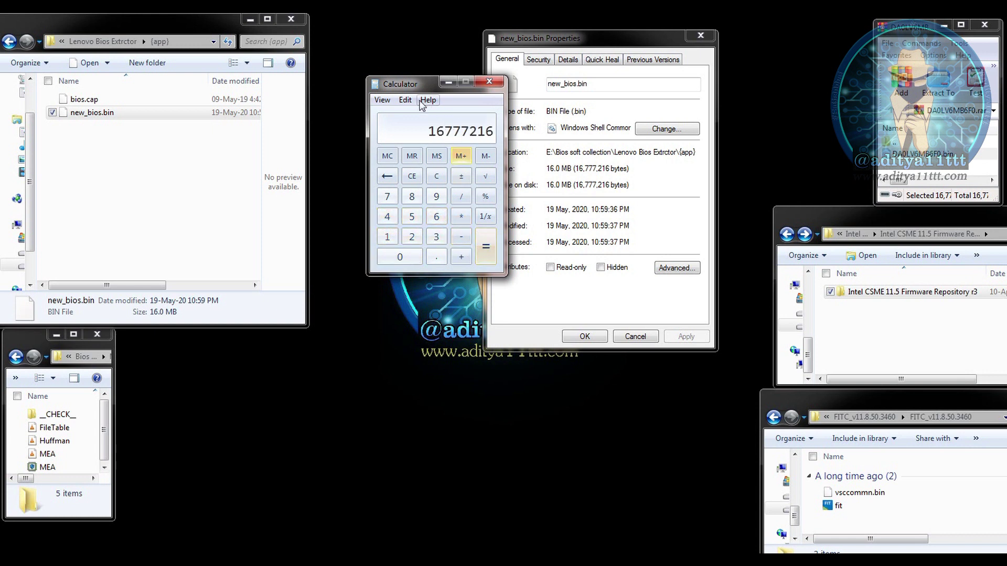
Compare the calculated result with the size on disk of new_bios.bin, and close Calculator and the file properties.
{"action": "left_click_drag", "start_coordinate": [419, 89], "coordinate": [385, 91]}
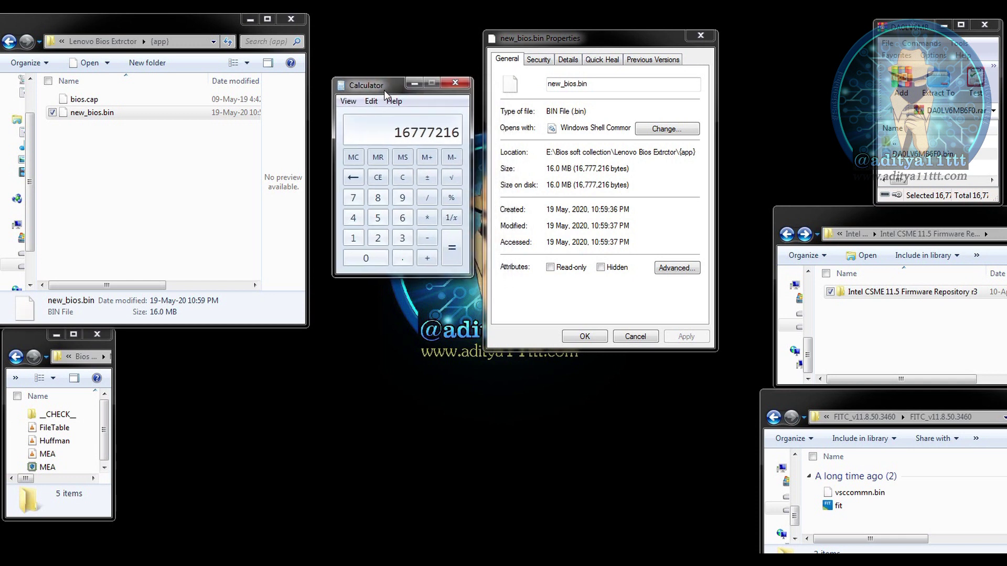
{"action": "left_click_drag", "start_coordinate": [574, 184], "coordinate": [610, 183]}
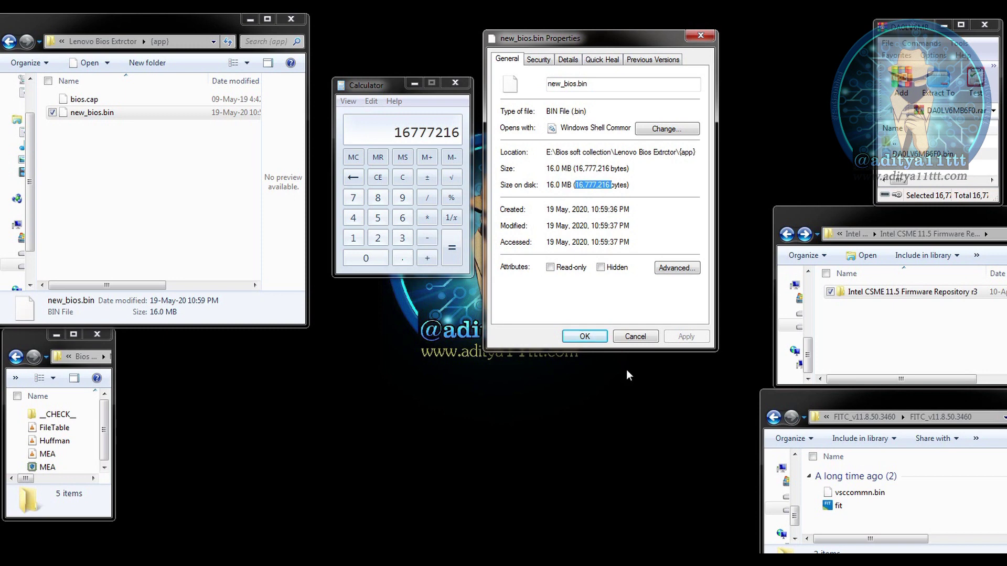
{"action": "left_click", "coordinate": [465, 79]}
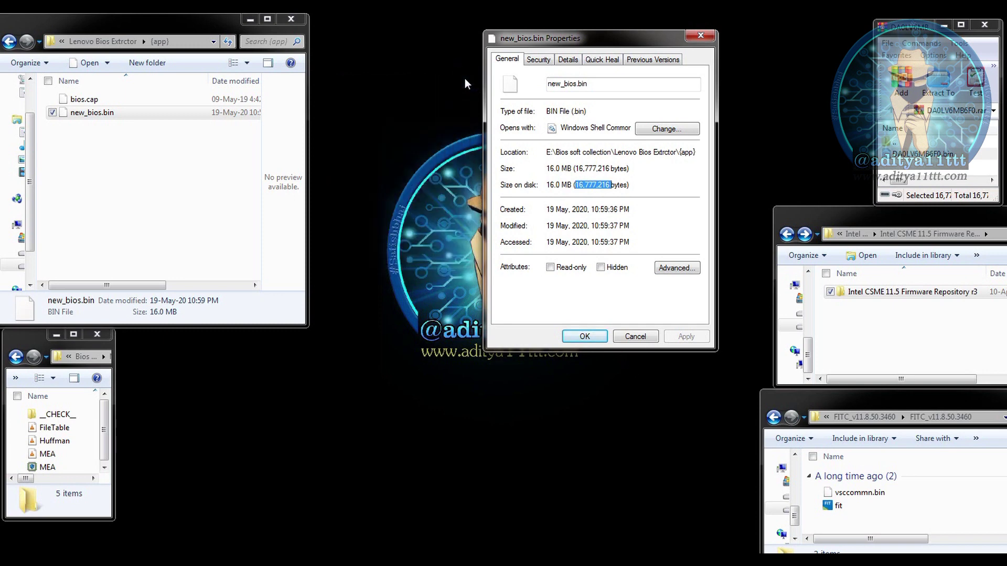
{"action": "left_click", "coordinate": [691, 36]}
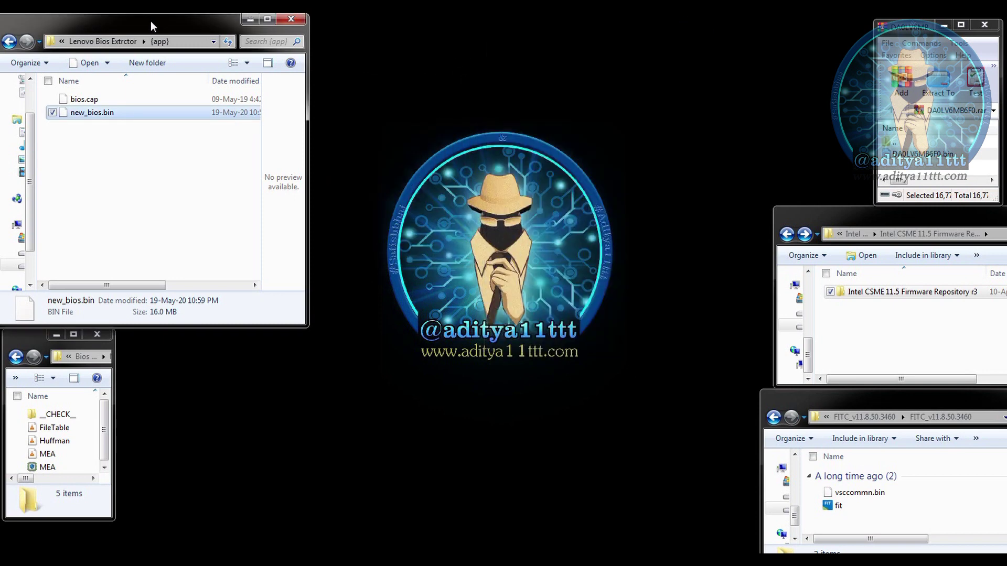
Analyze new_bios.bin with the MEA application using no extra options, and resize its window to read the whole firmware report.
{"action": "left_click_drag", "start_coordinate": [92, 115], "coordinate": [44, 461]}
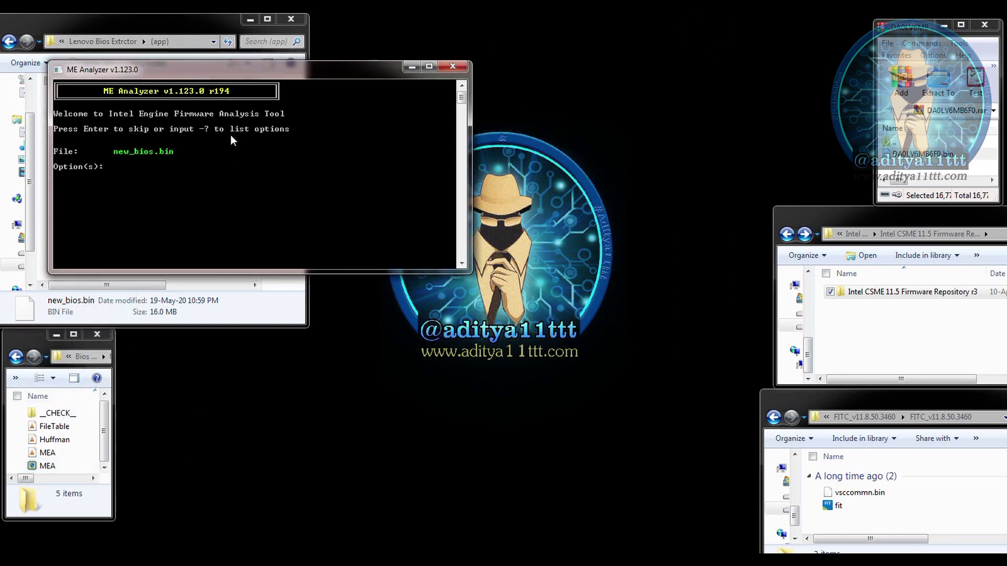
{"action": "key", "text": "Return"}
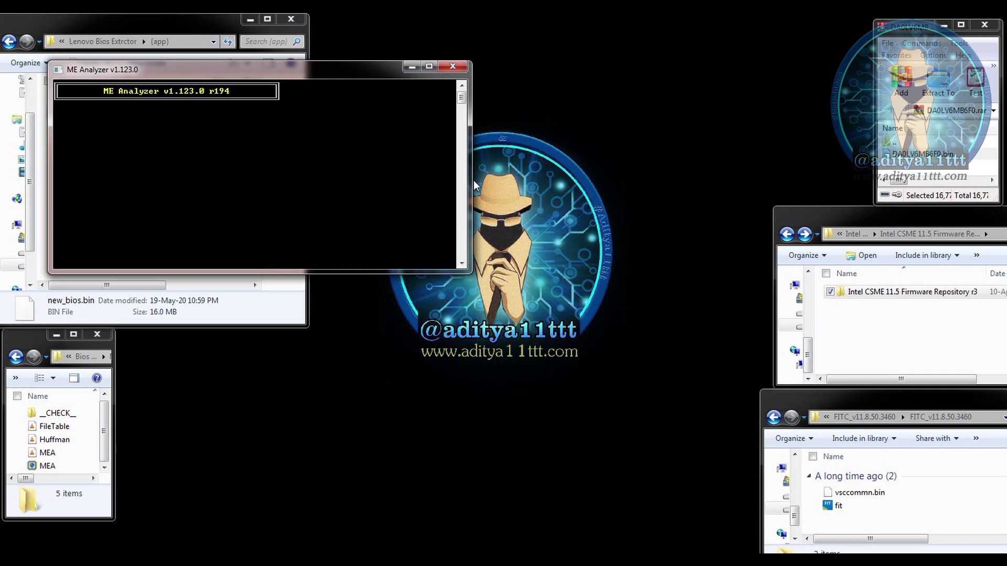
{"action": "left_click_drag", "start_coordinate": [471, 181], "coordinate": [373, 183]}
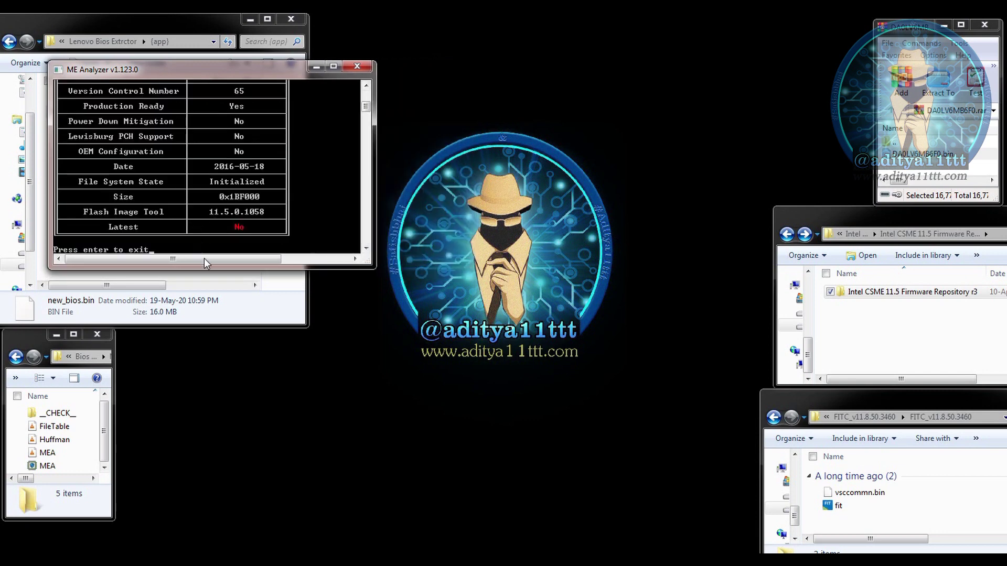
{"action": "left_click_drag", "start_coordinate": [187, 270], "coordinate": [187, 430]}
{"action": "scroll", "coordinate": [202, 304], "scroll_direction": "up", "scroll_amount": 4}
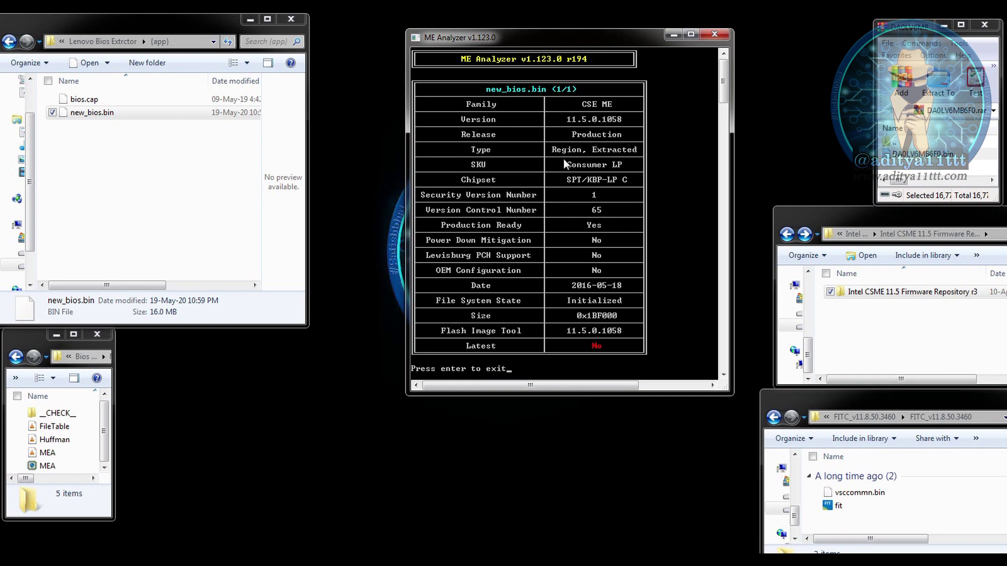
Open the Intel CSME 11.5 Firmware Repository r3 folder and select 11.5.1.1006_CON_LP_C_NPDM_PRD_RGN.bin.
{"action": "left_click", "coordinate": [878, 293]}
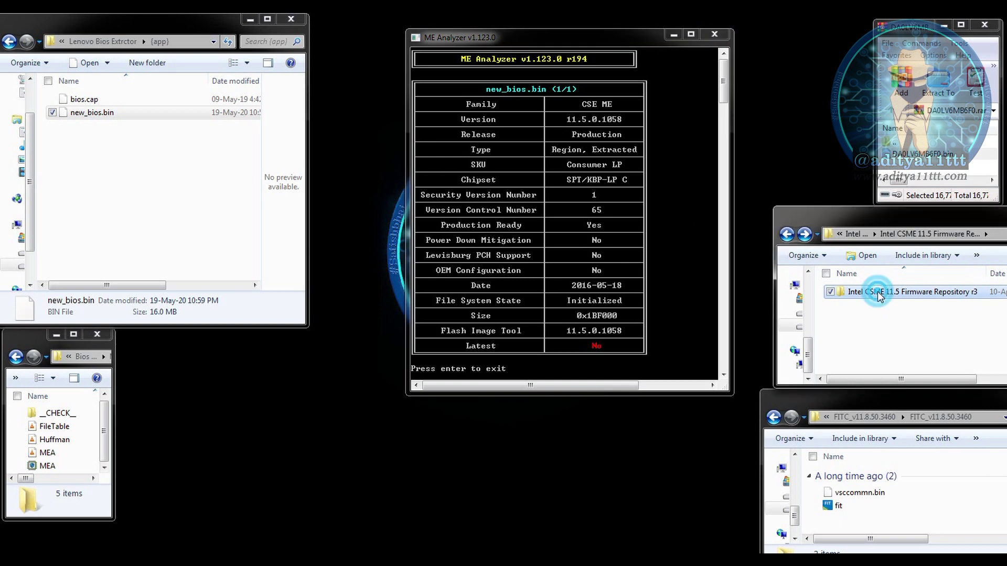
{"action": "double_click", "coordinate": [877, 292]}
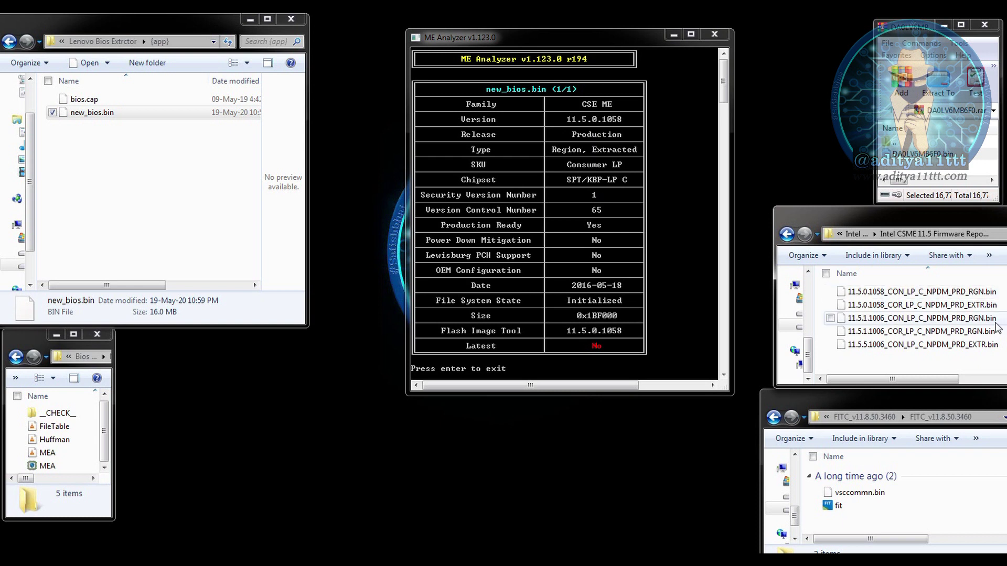
{"action": "left_click", "coordinate": [907, 322]}
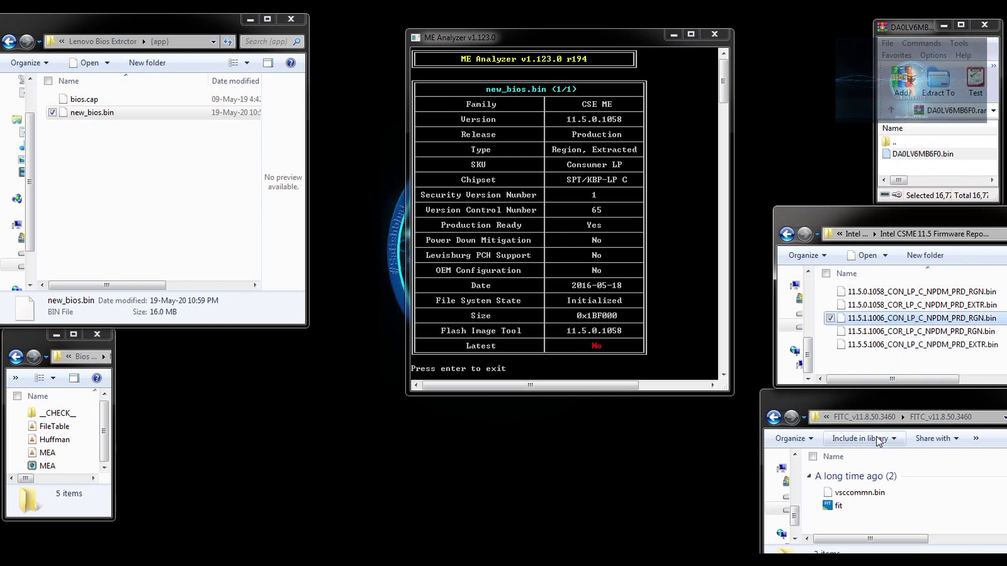
Run the fit application from the FITC_v11.8.50.3460 folder and move its window clear of the firmware file listing.
{"action": "double_click", "coordinate": [852, 509]}
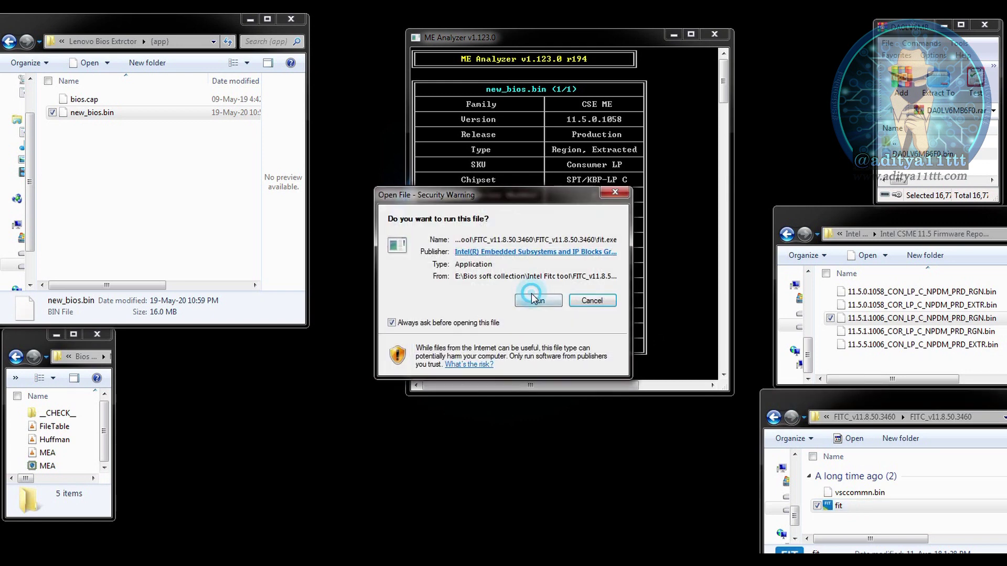
{"action": "left_click", "coordinate": [535, 300]}
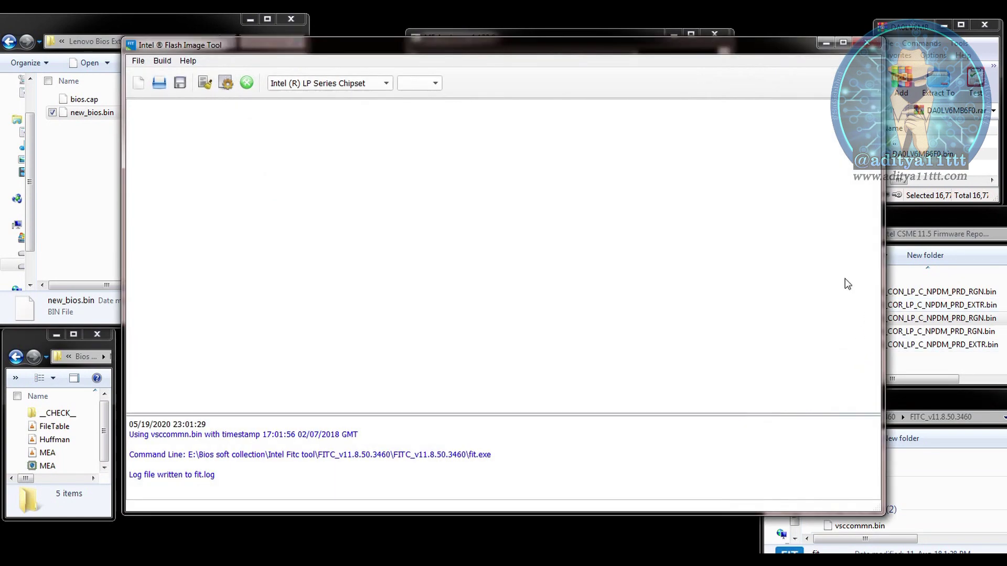
{"action": "left_click_drag", "start_coordinate": [600, 47], "coordinate": [471, 140]}
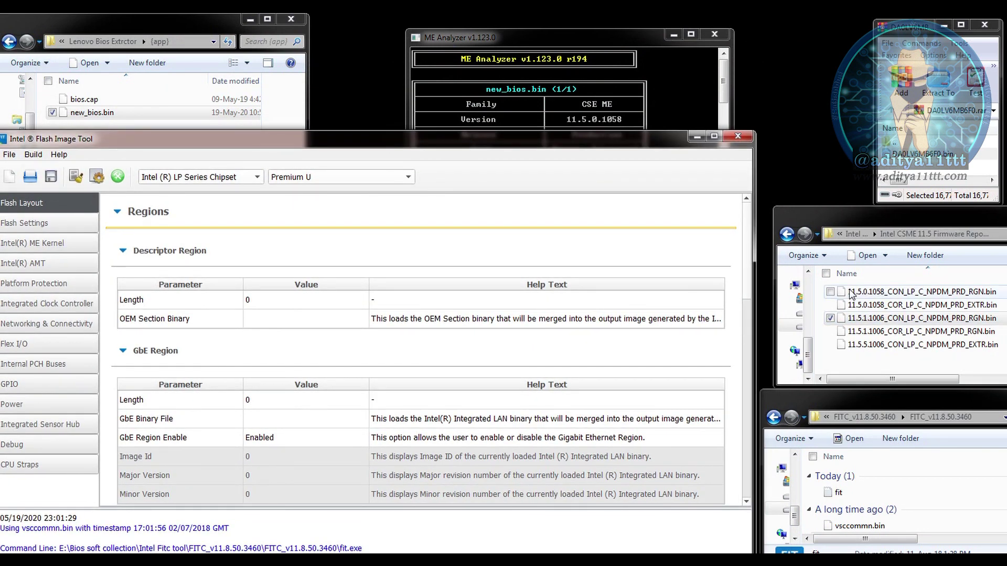
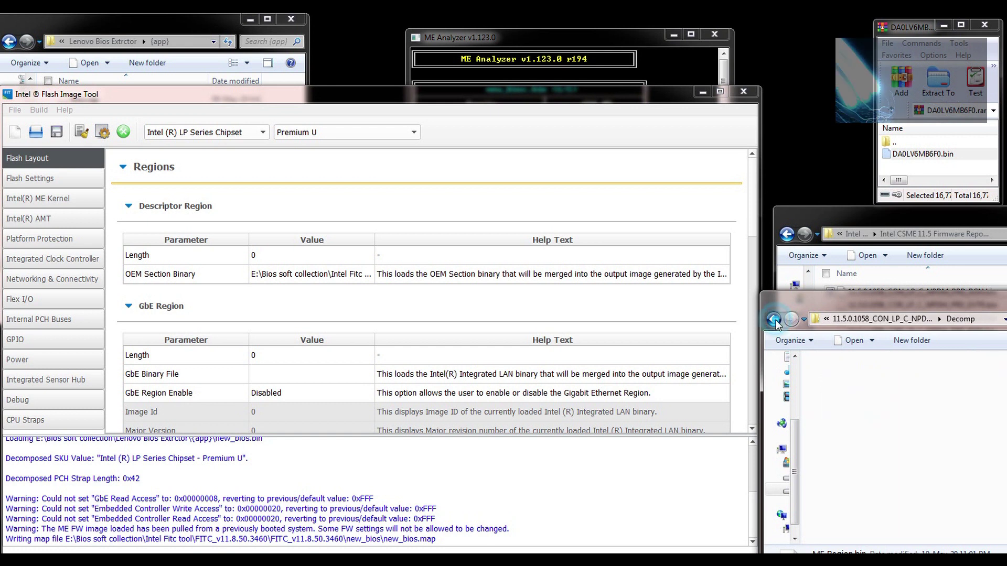
Replace ME Region.bin in the Decomp folder of new_bios with the copied ME Region.bin from 11.5.0.1058_CON_LP_C_NPDM_PRD_RGN.
{"action": "left_click", "coordinate": [774, 320]}
{"action": "double_click", "coordinate": [855, 408]}
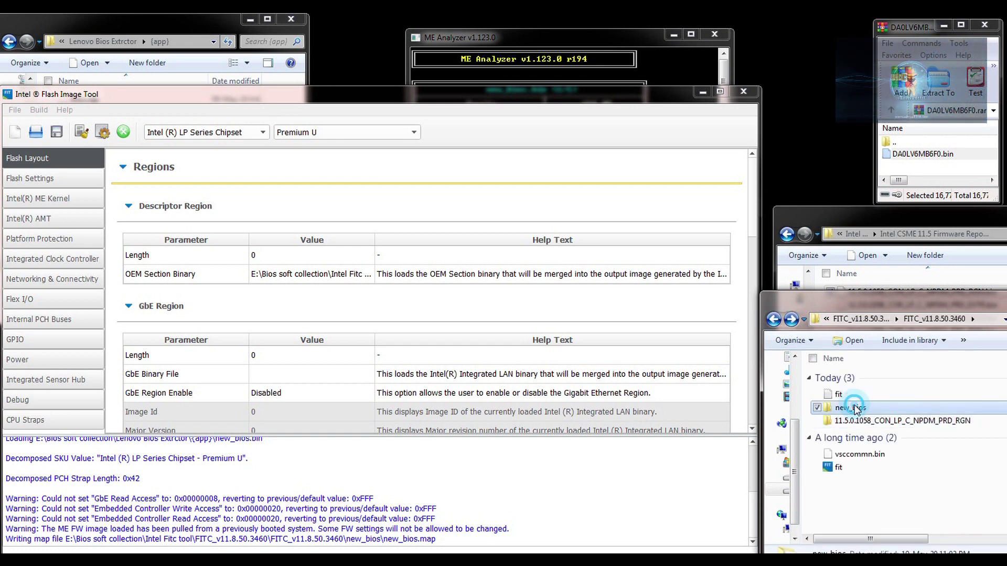
{"action": "double_click", "coordinate": [850, 378]}
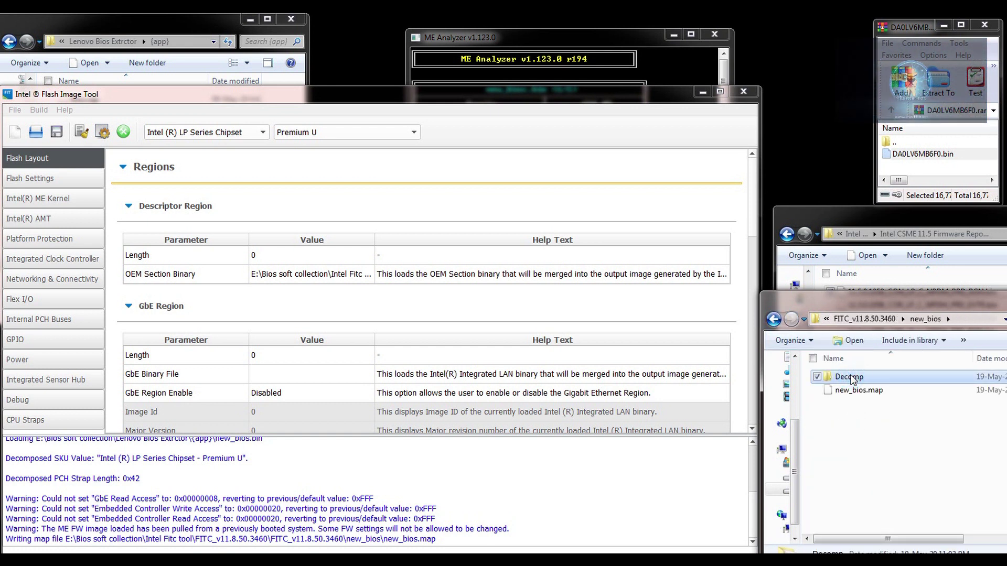
{"action": "key", "text": "ctrl+v"}
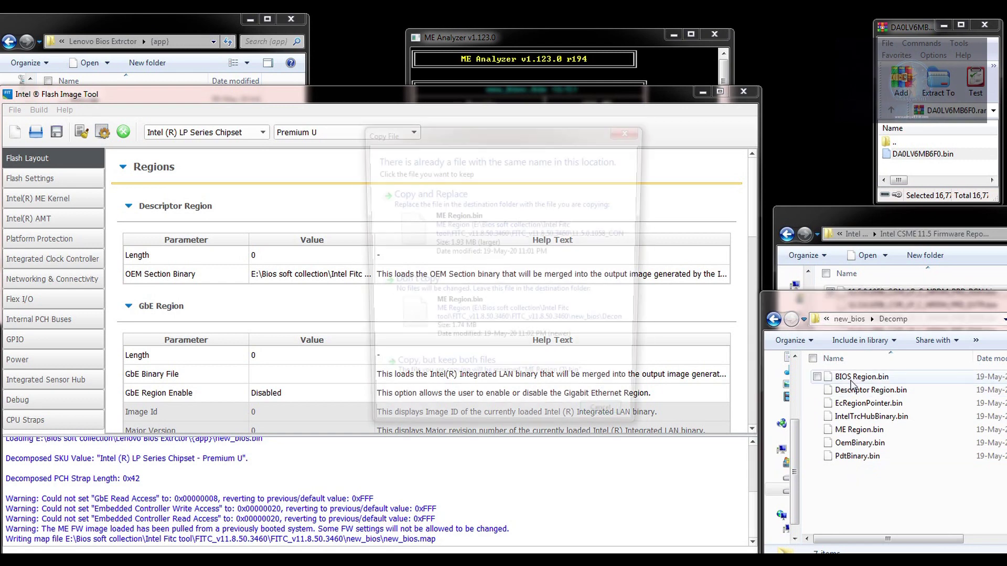
{"action": "left_click", "coordinate": [510, 227]}
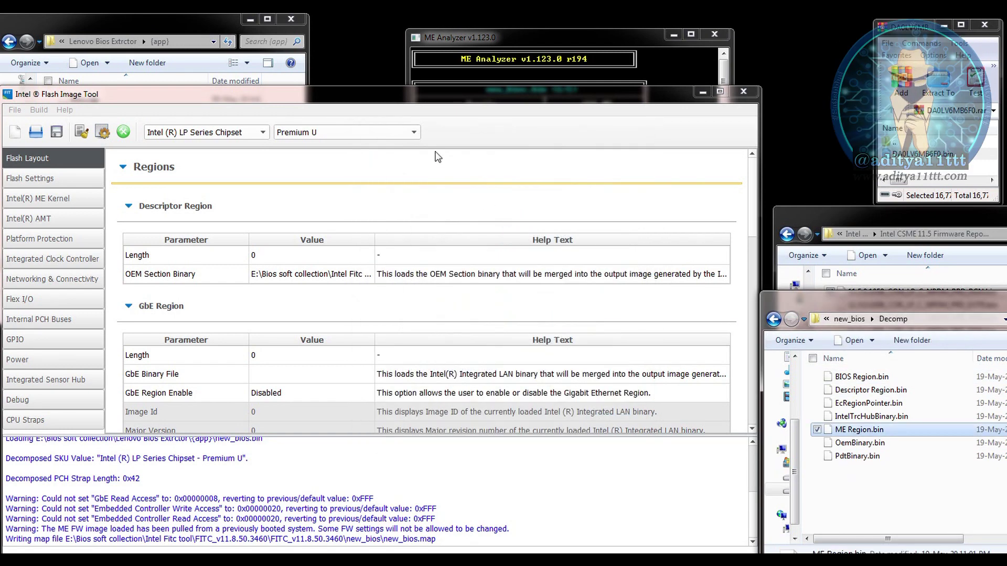
Set Generate Intermediate Files to No in the Flash Image Tool build settings.
{"action": "left_click_drag", "start_coordinate": [407, 96], "coordinate": [535, 64]}
{"action": "left_click", "coordinate": [167, 78]}
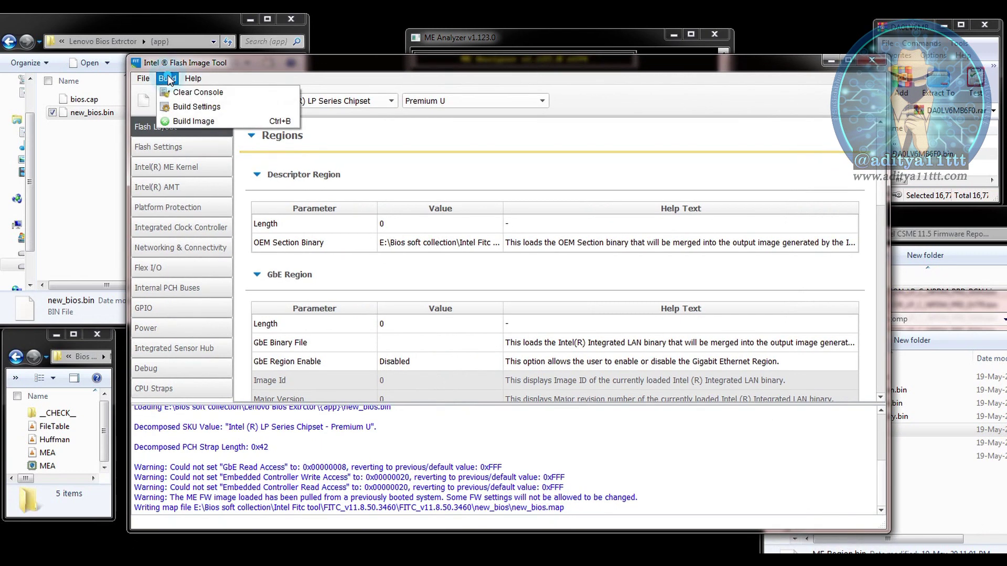
{"action": "left_click", "coordinate": [190, 110]}
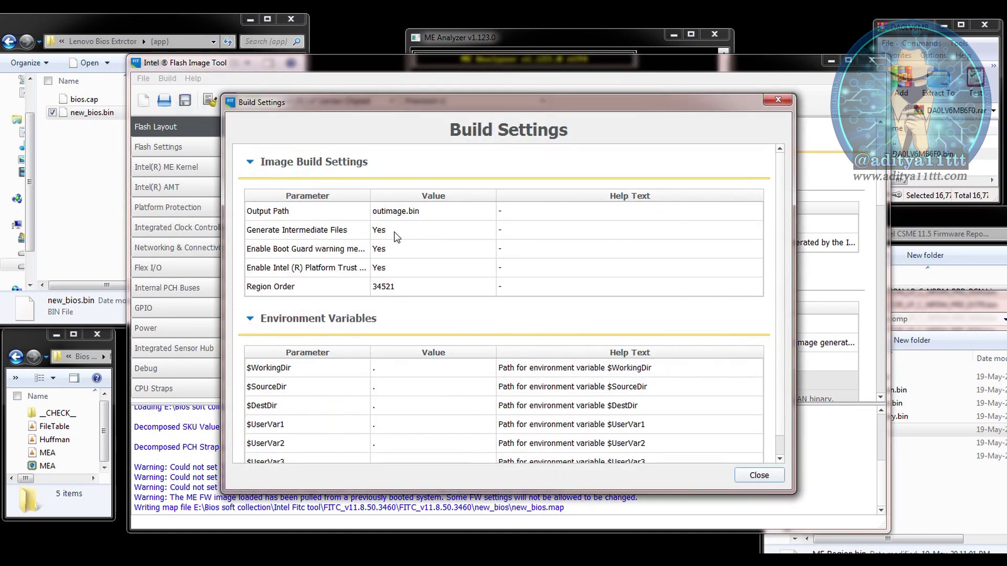
{"action": "left_click", "coordinate": [413, 231]}
{"action": "left_click", "coordinate": [411, 231]}
{"action": "left_click", "coordinate": [405, 214]}
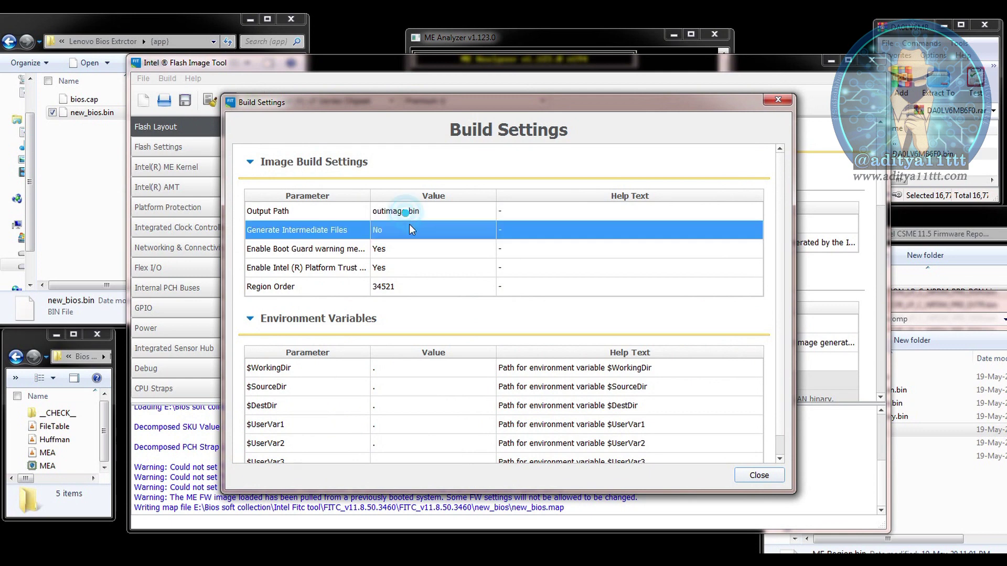
{"action": "left_click", "coordinate": [755, 475]}
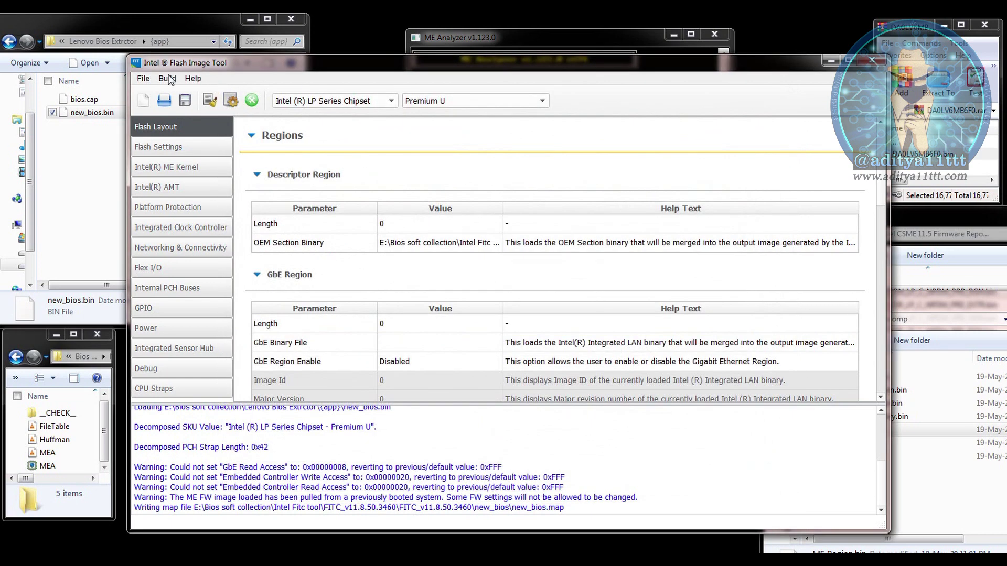
Save the Flash Image Tool configuration as new.xml in the FITC_v11.8.50.3460 folder.
{"action": "left_click", "coordinate": [143, 79]}
{"action": "left_click", "coordinate": [154, 136]}
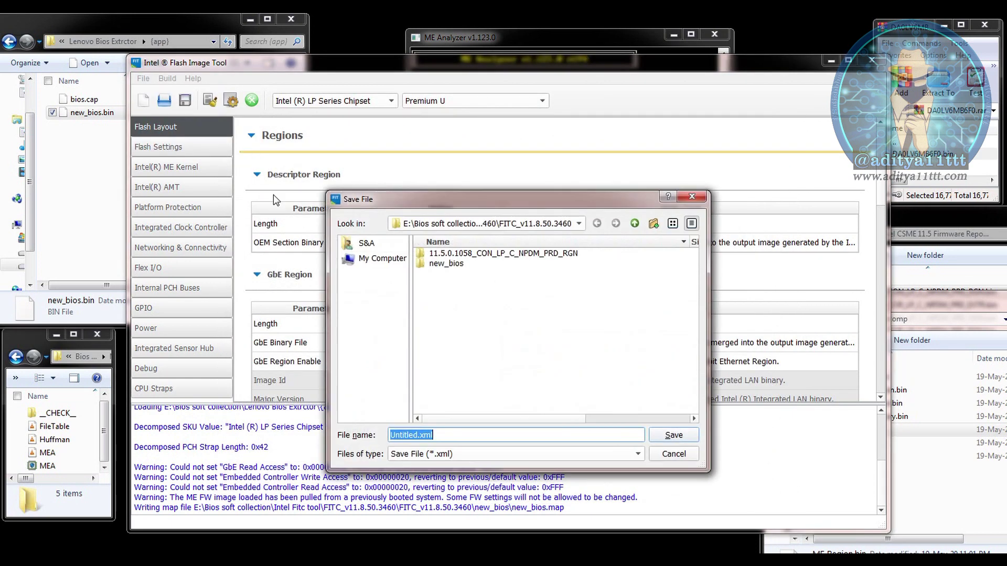
{"action": "double_click", "coordinate": [412, 435]}
{"action": "type", "text": "new"}
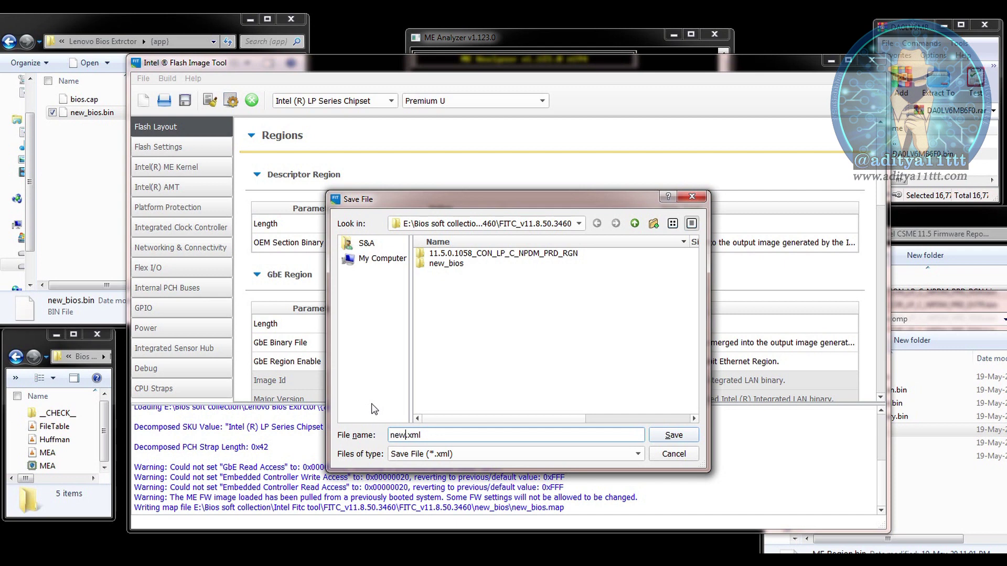
{"action": "left_click", "coordinate": [675, 436]}
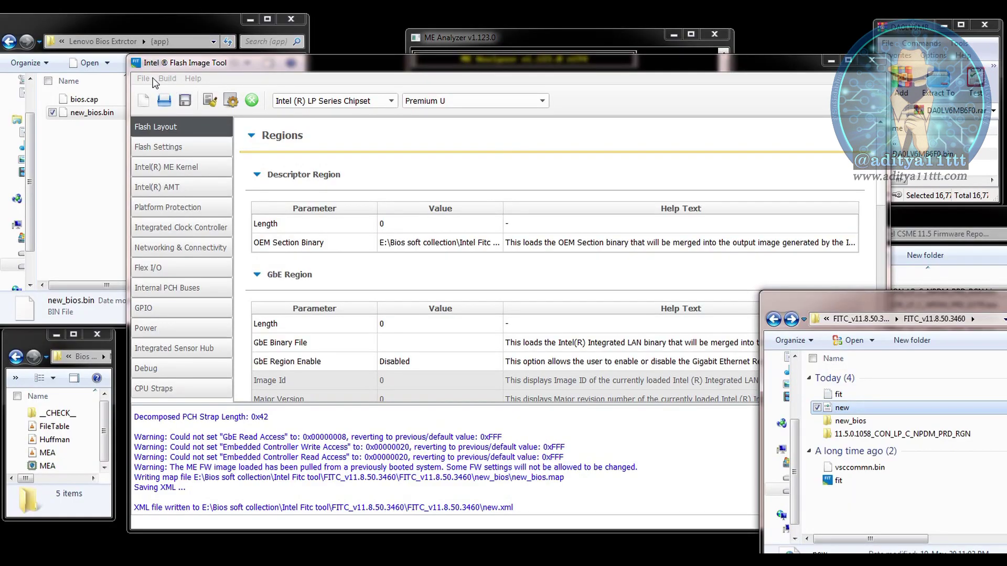
Load the new.xml configuration back into Flash Image Tool and build the flash image from it.
{"action": "left_click", "coordinate": [143, 79]}
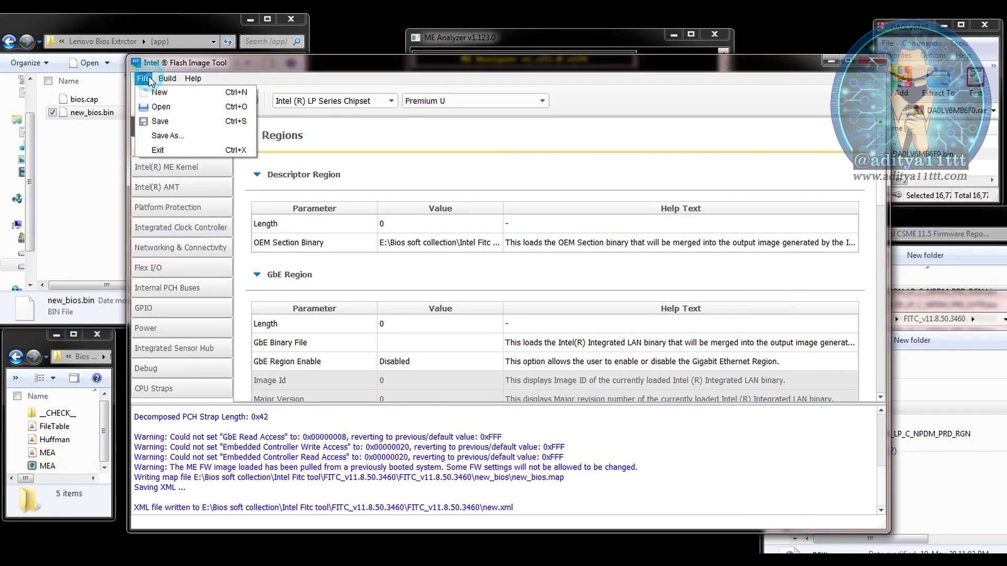
{"action": "left_click", "coordinate": [158, 105]}
{"action": "double_click", "coordinate": [448, 274]}
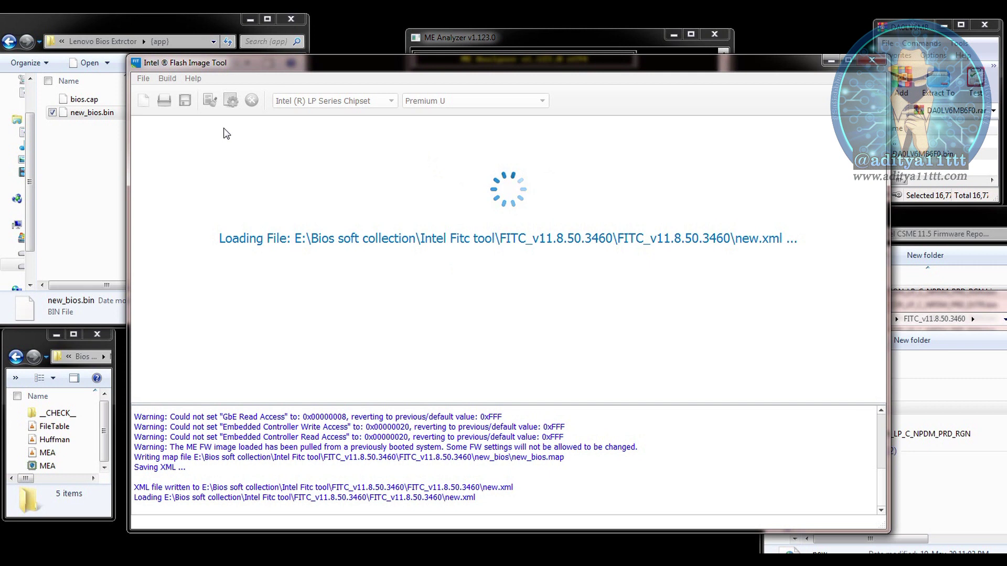
{"action": "left_click", "coordinate": [167, 79]}
{"action": "left_click", "coordinate": [181, 119]}
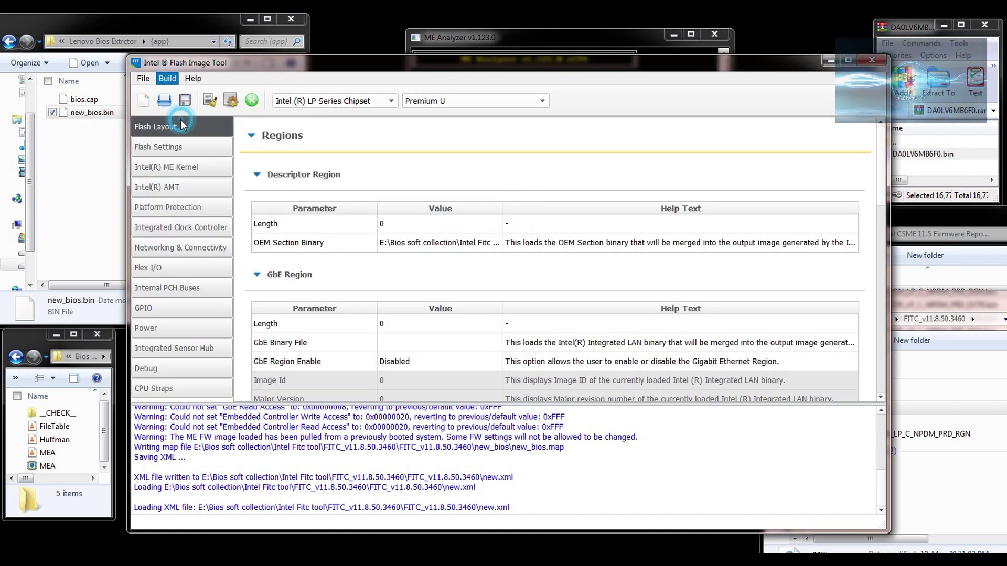
{"action": "left_click", "coordinate": [588, 330]}
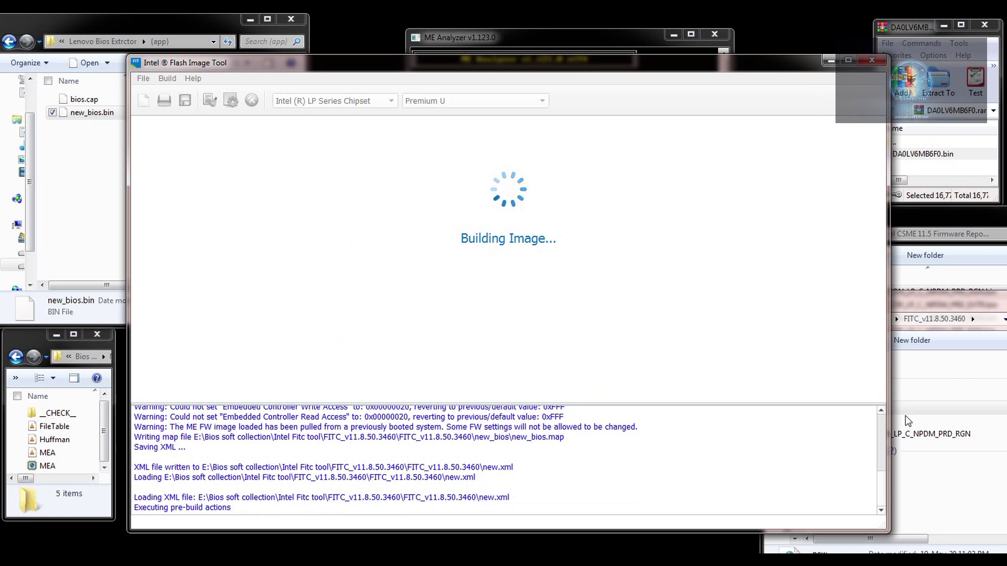
Minimize Flash Image Tool and analyze outimage.bin from the FITC_v11.8.50.3460 folder with the MEA application, using no extra options.
{"action": "left_click", "coordinate": [915, 481]}
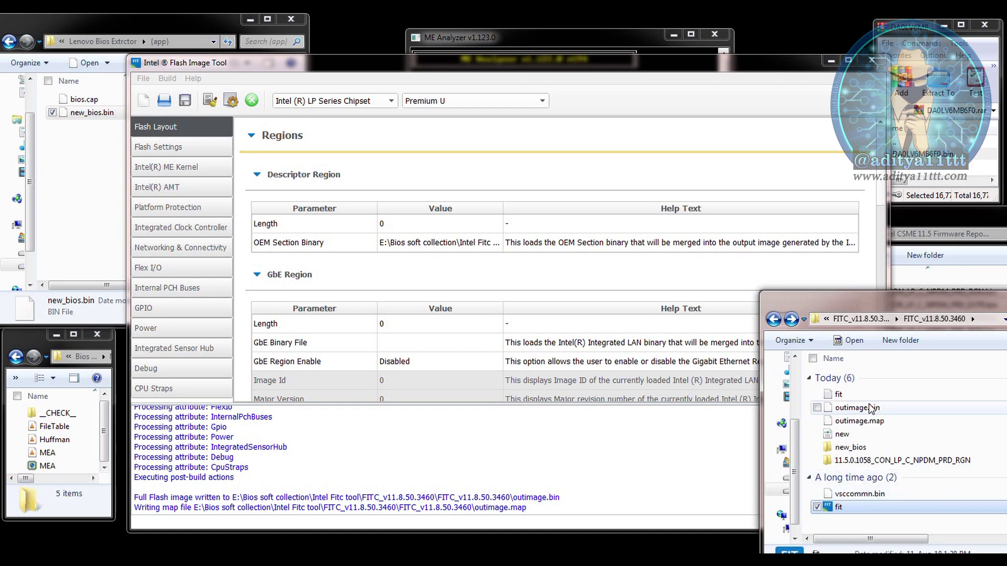
{"action": "left_click", "coordinate": [860, 408]}
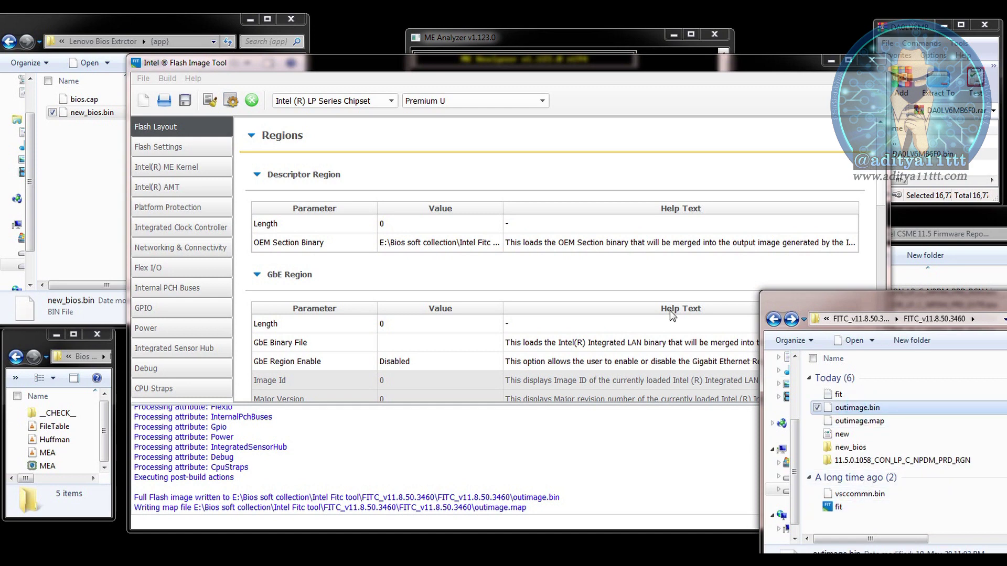
{"action": "left_click", "coordinate": [832, 61]}
{"action": "left_click_drag", "start_coordinate": [844, 408], "coordinate": [64, 466]}
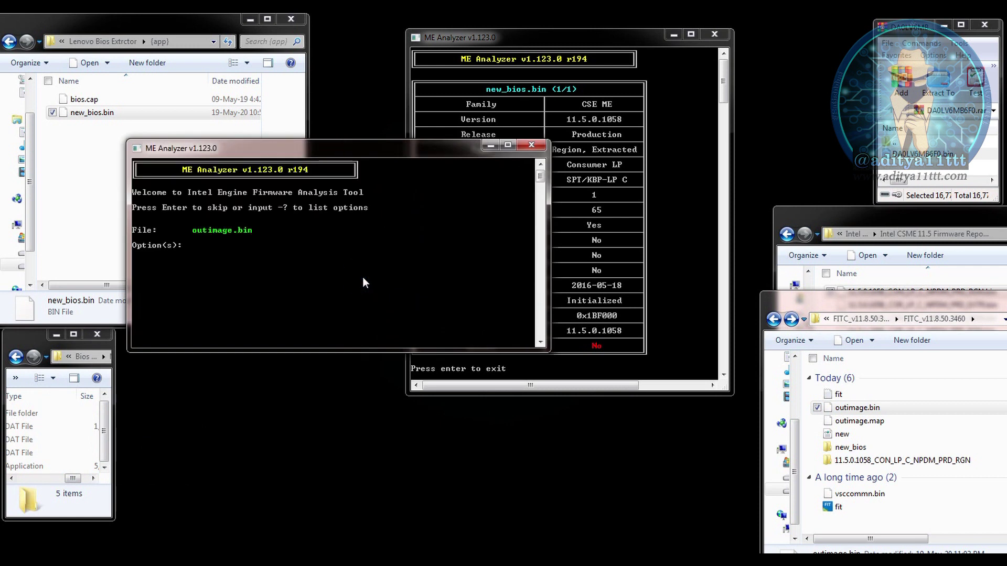
{"action": "key", "text": "Return"}
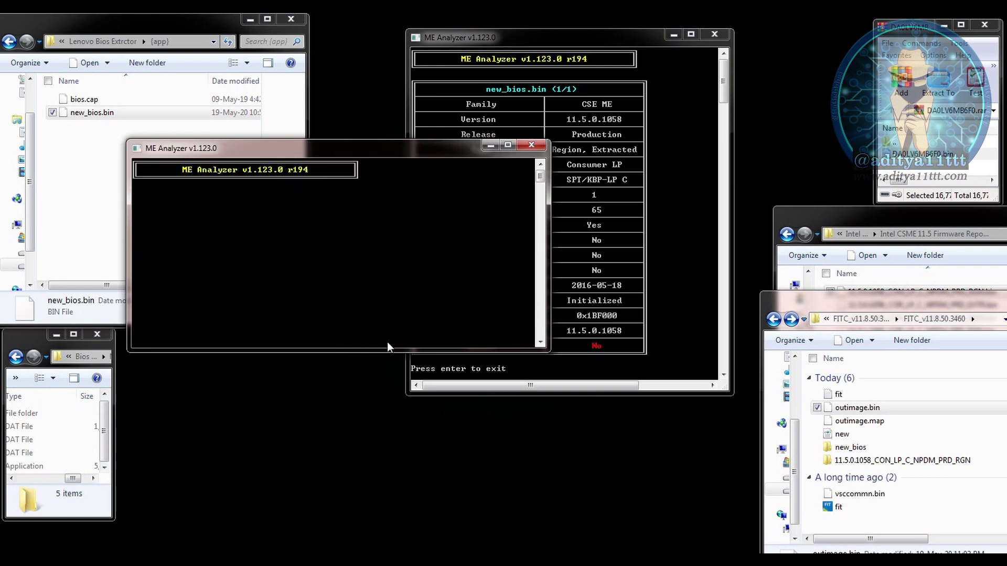
Resize and place the outimage.bin report beside the new_bios.bin report, and compare their firmware details.
{"action": "left_click_drag", "start_coordinate": [382, 351], "coordinate": [382, 428]}
{"action": "left_click_drag", "start_coordinate": [367, 145], "coordinate": [388, 31]}
{"action": "left_click_drag", "start_coordinate": [547, 121], "coordinate": [400, 106]}
{"action": "scroll", "coordinate": [316, 118], "scroll_direction": "up", "scroll_amount": 1}
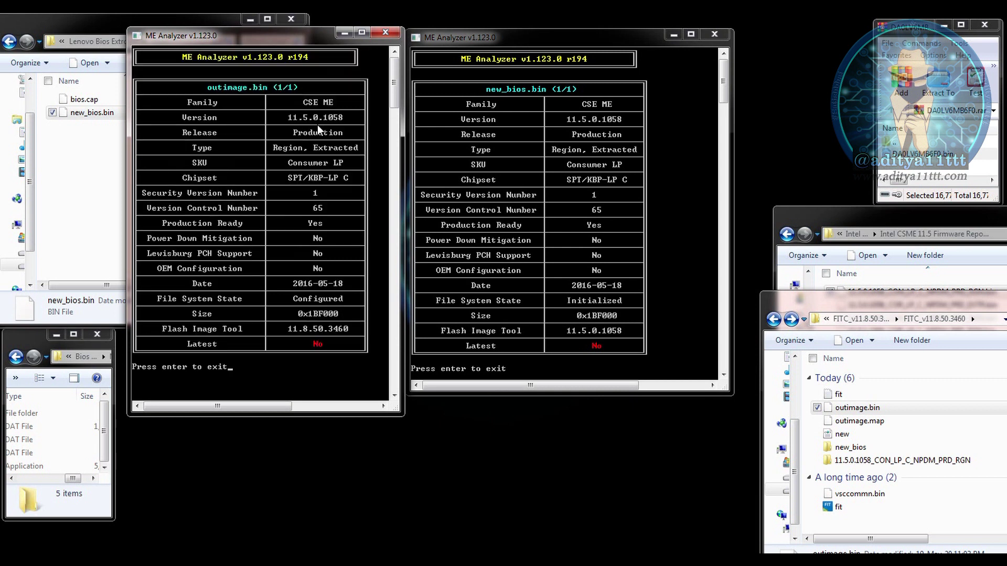
{"action": "left_click", "coordinate": [625, 128]}
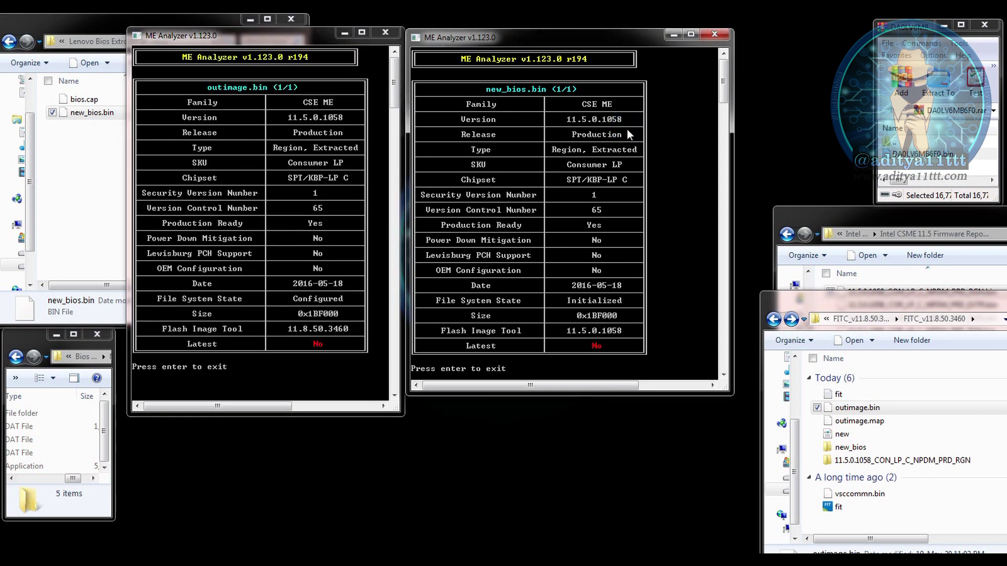